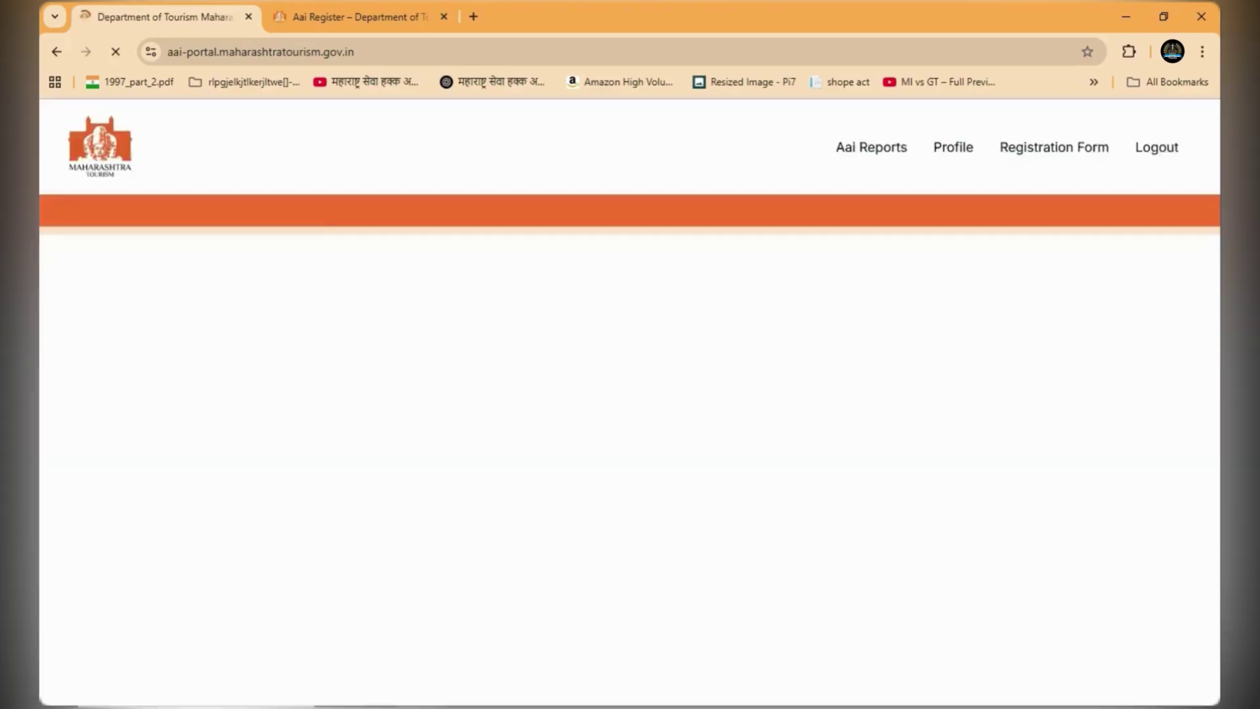
# Open the Registration Form page of the Aai tourism portal.
pyautogui.scroll(-5, 623, 401)
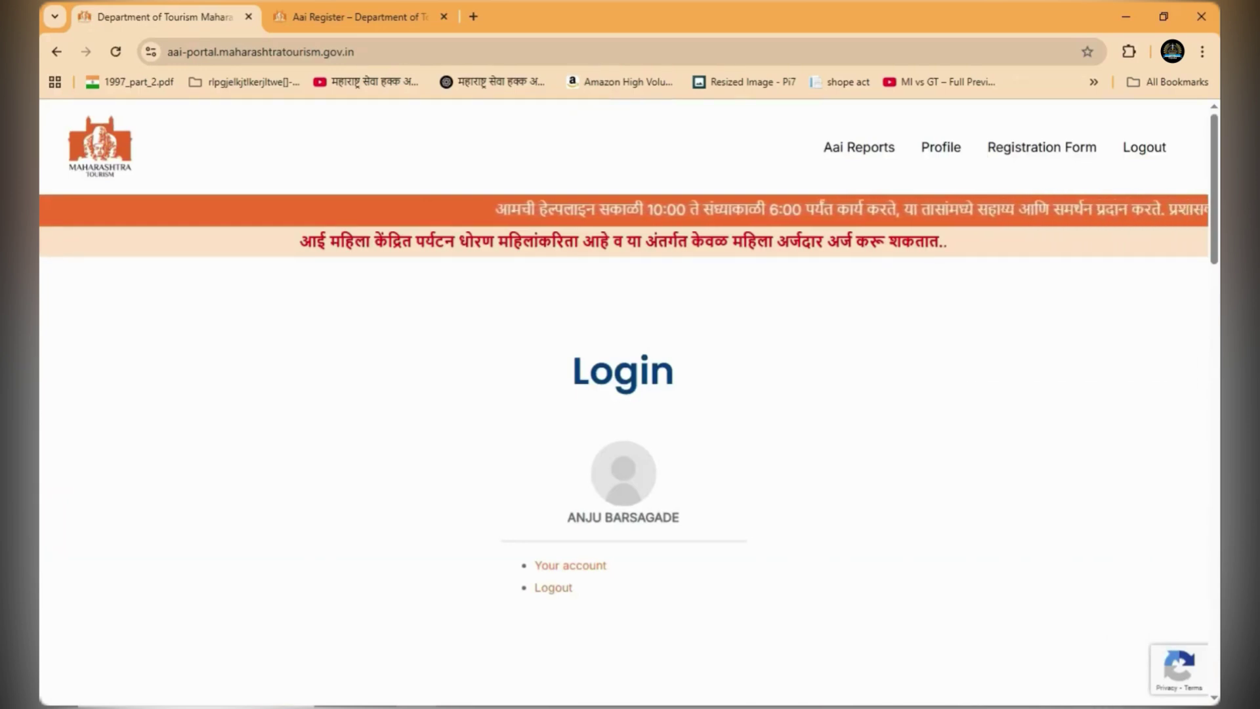
pyautogui.click(1042, 147)
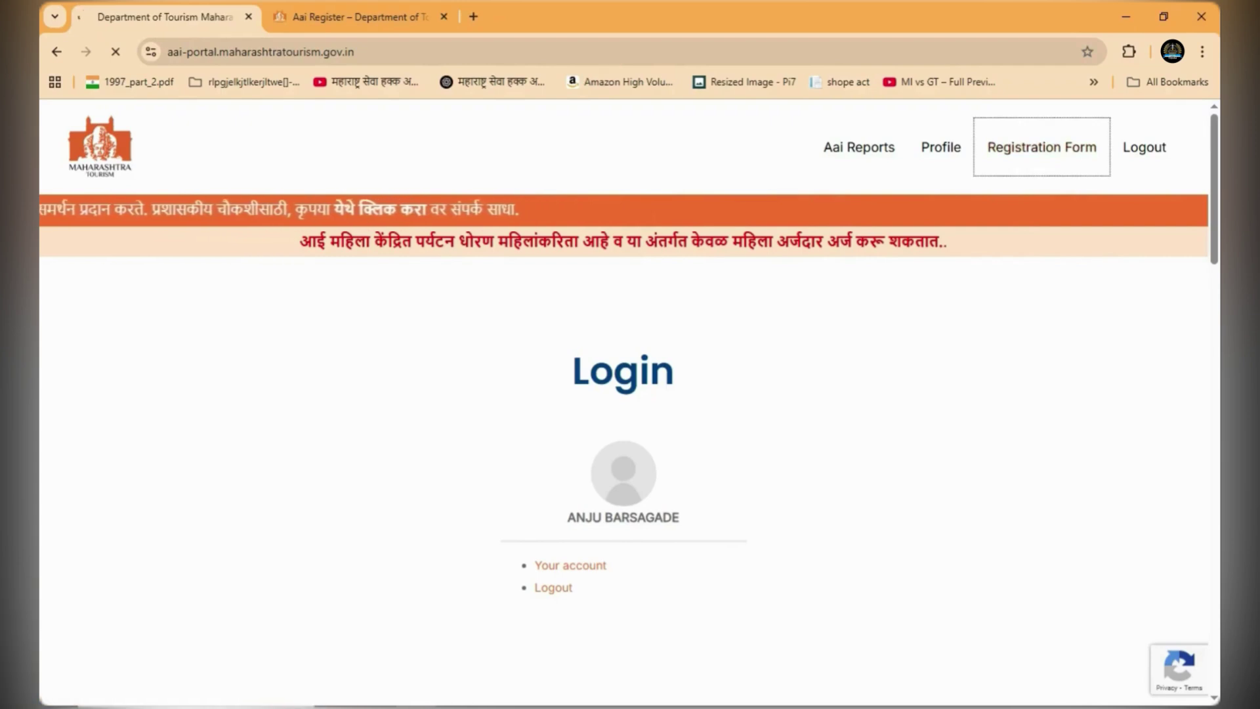
pyautogui.scroll(-1, 623, 394)
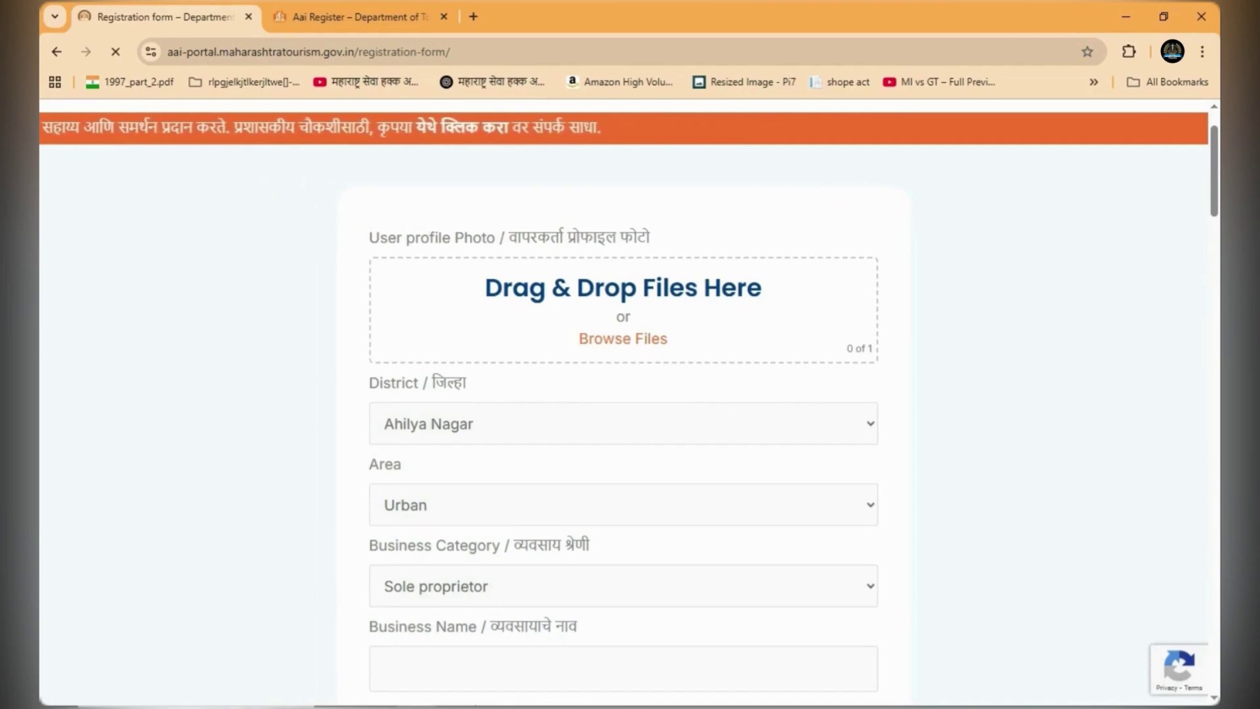
# Check the District field and select Urban as the Area in the registration form.
pyautogui.scroll(-1, 624, 426)
pyautogui.scroll(-1, 623, 394)
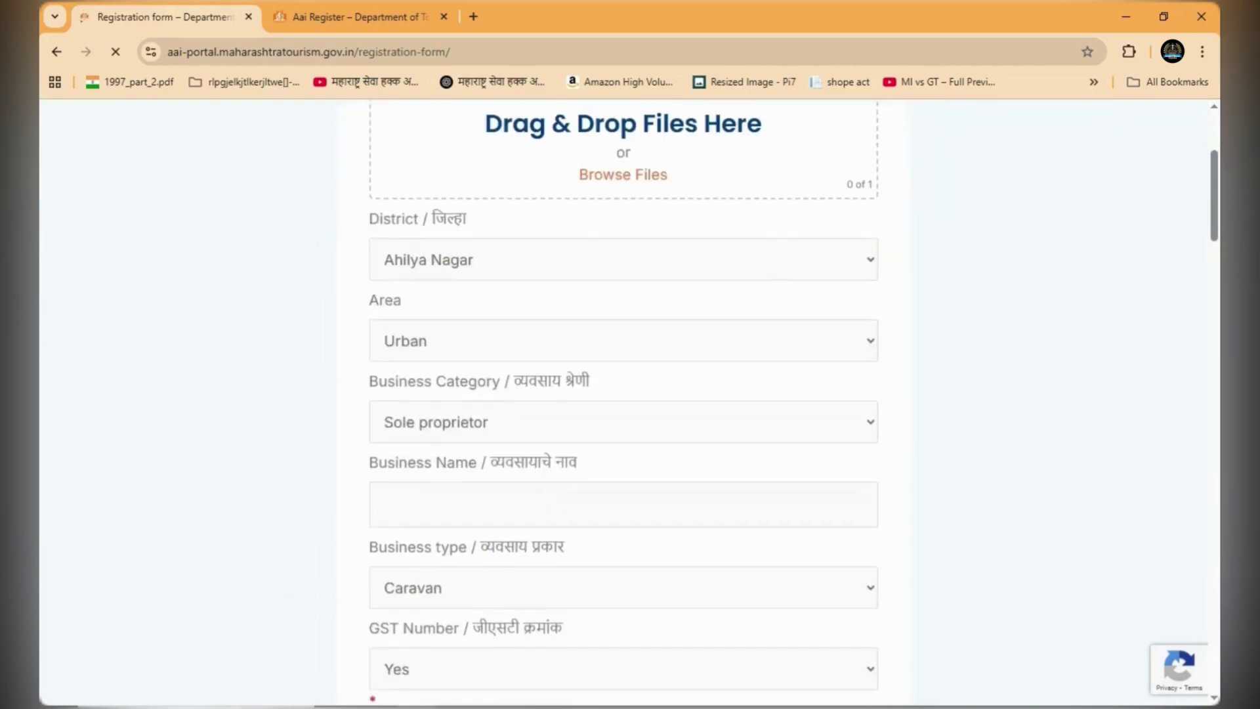
pyautogui.click(622, 259)
pyautogui.press('Escape')
pyautogui.scroll(-1, 624, 401)
pyautogui.click(623, 258)
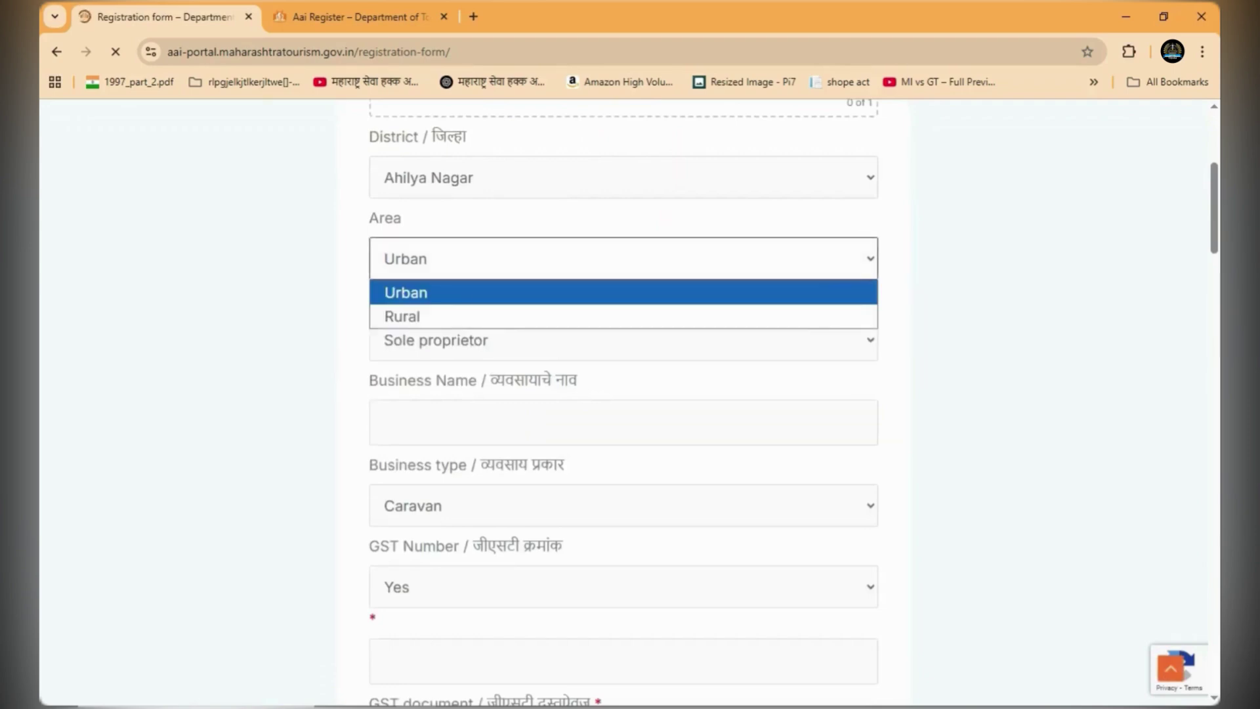
pyautogui.press('Return')
pyautogui.scroll(-1, 624, 394)
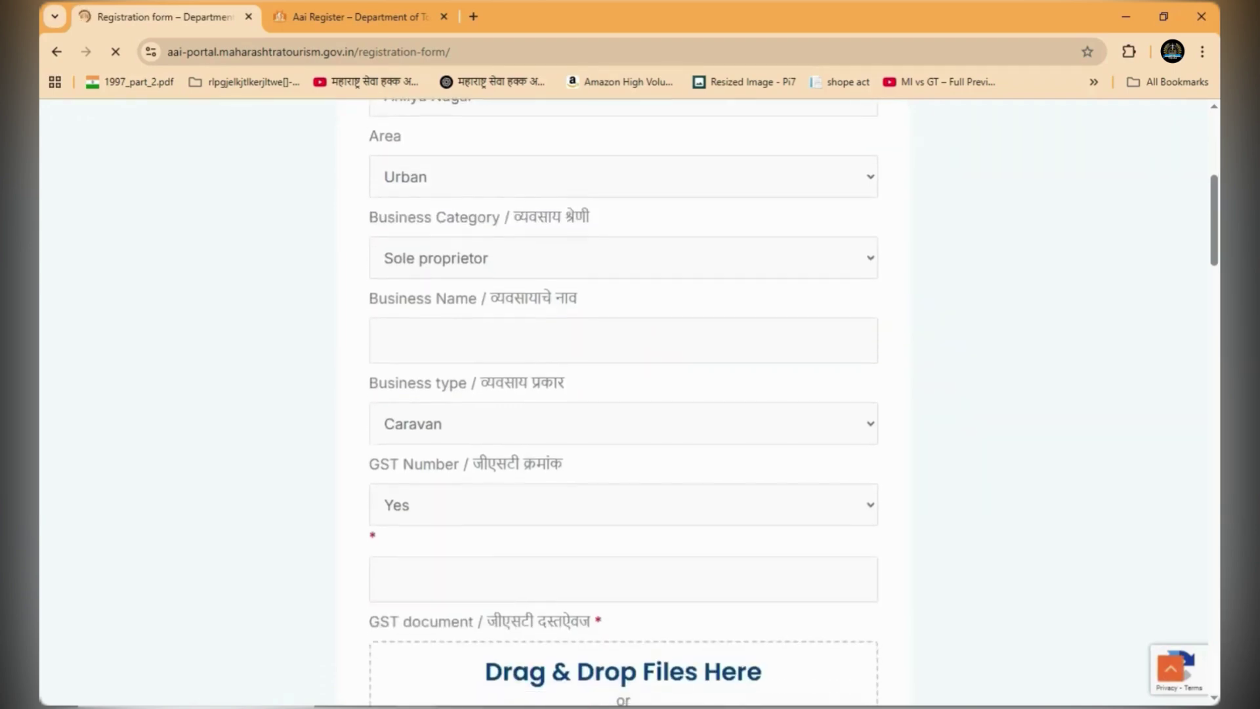
# Review the Business Category choices from Sole proprietor through SHG (Self help group) without changing the selection.
pyautogui.click(622, 258)
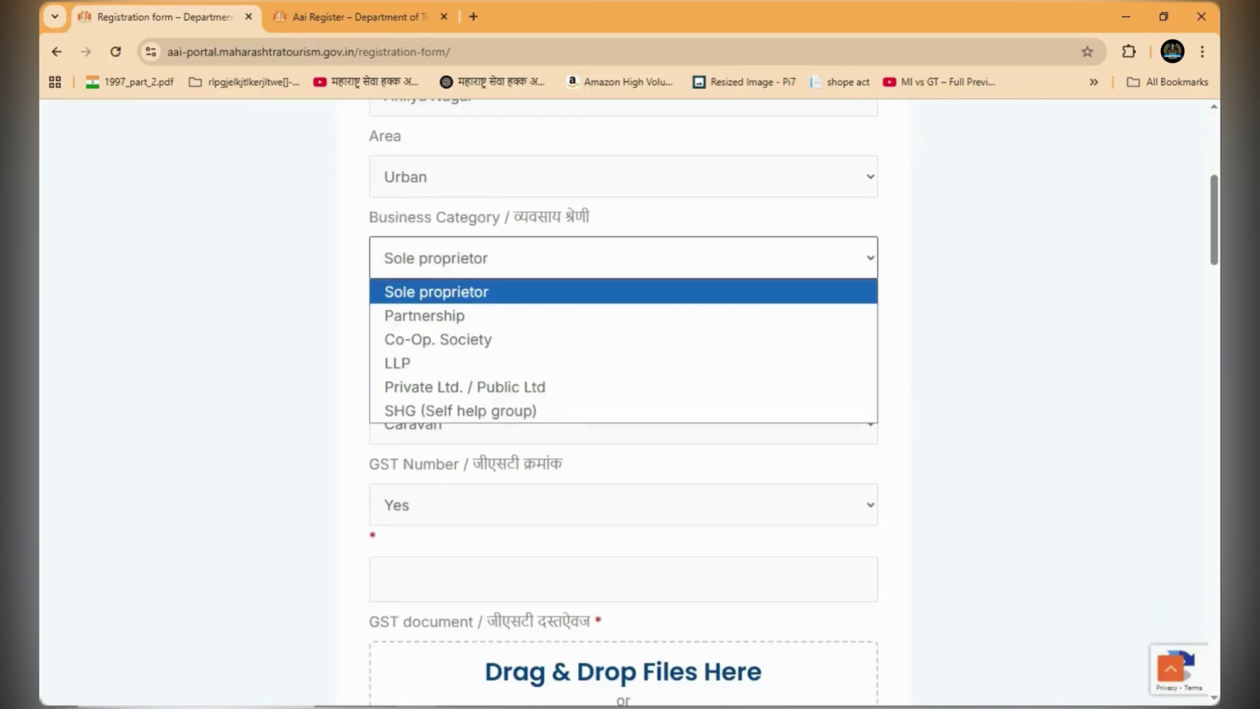
pyautogui.press('Down')
pyautogui.press('Down')
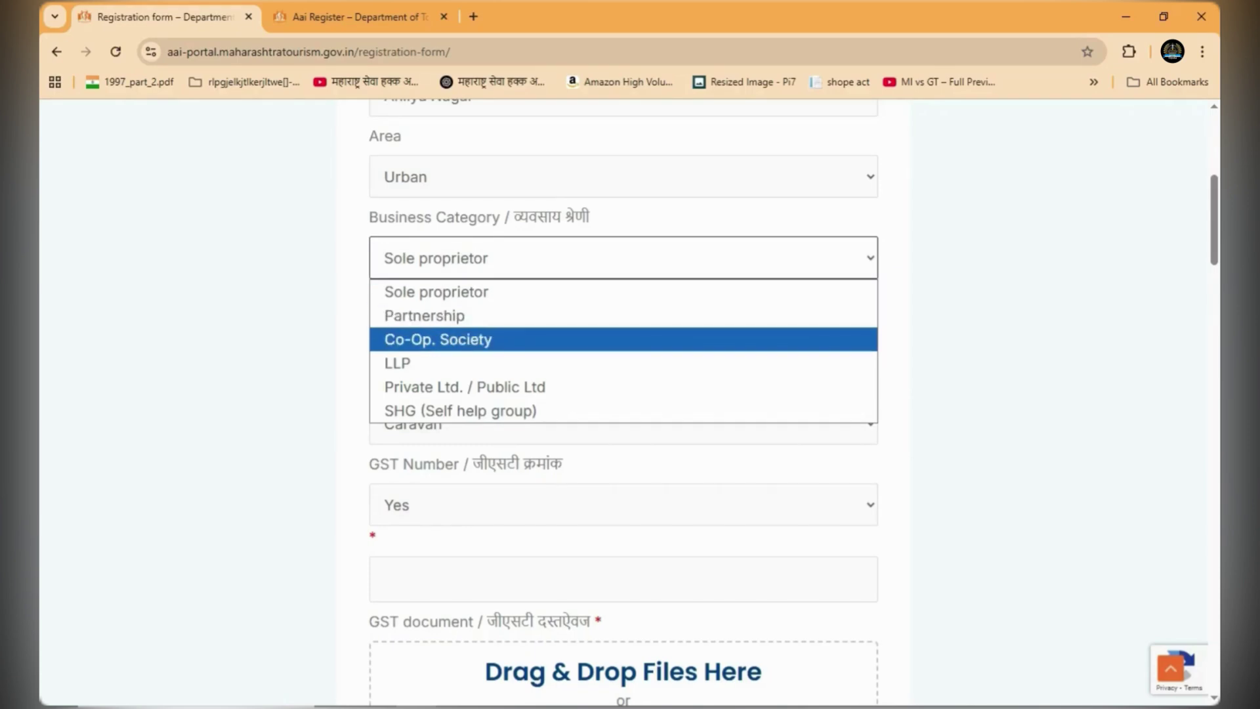
pyautogui.press('Down')
pyautogui.press('Down')
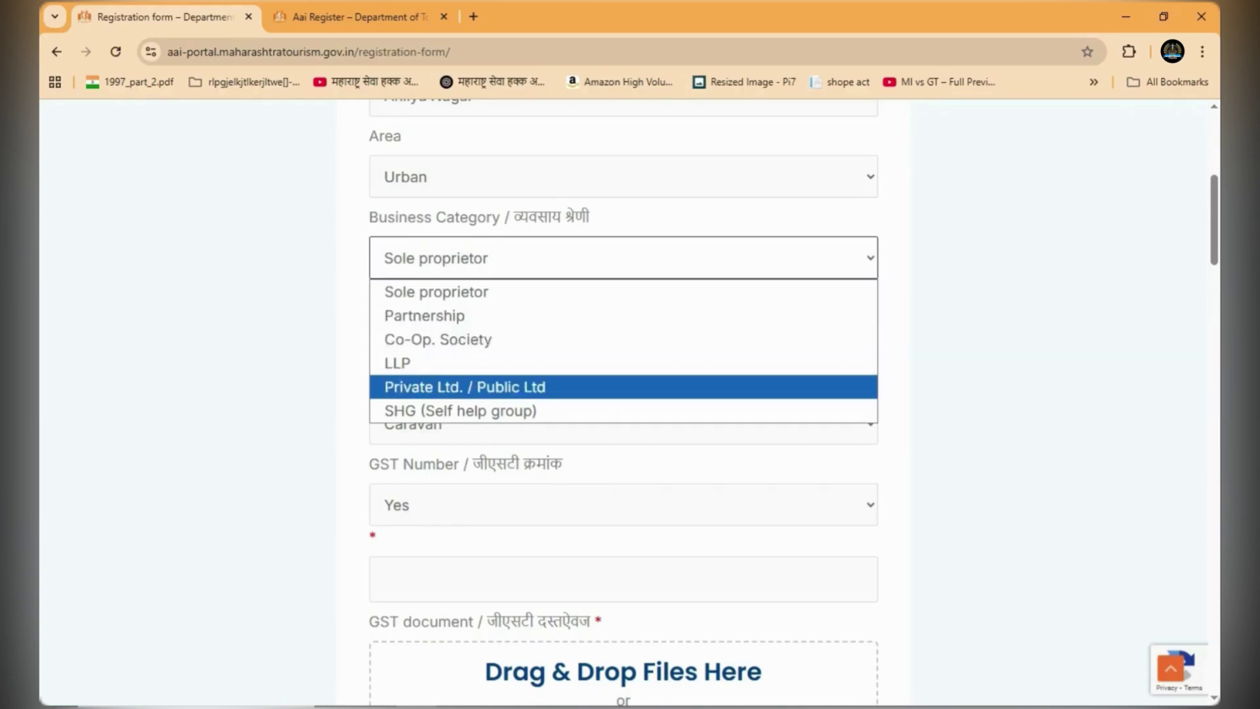
pyautogui.press('Down')
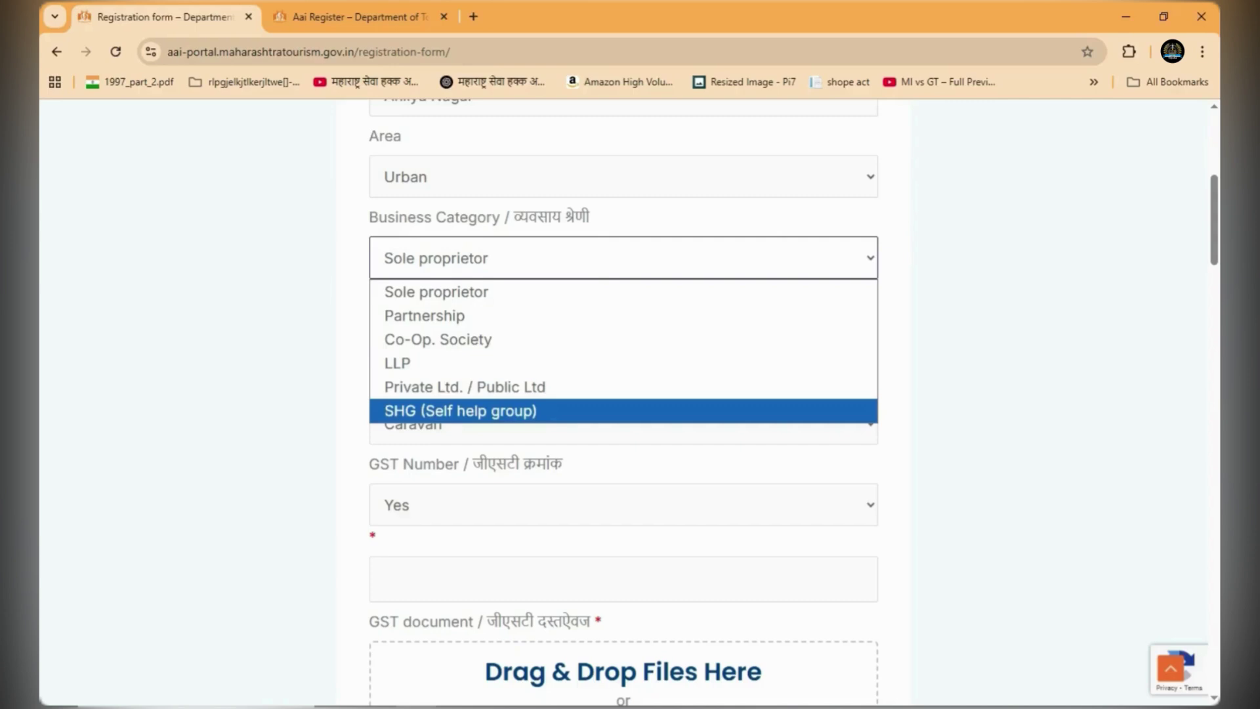
pyautogui.press('Up')
pyautogui.press('Escape')
# Place the cursor in the Business Name field to point out where the name goes.
pyautogui.scroll(-1, 623, 394)
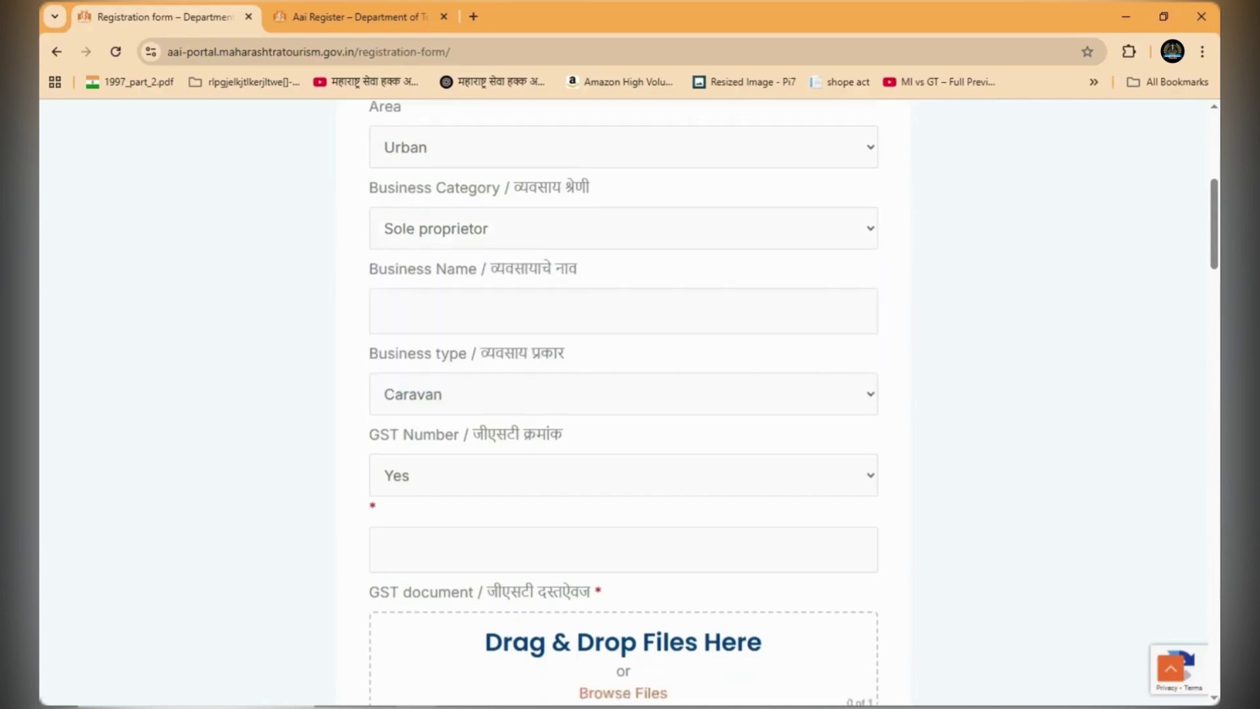
pyautogui.scroll(1, 623, 394)
pyautogui.click(382, 341)
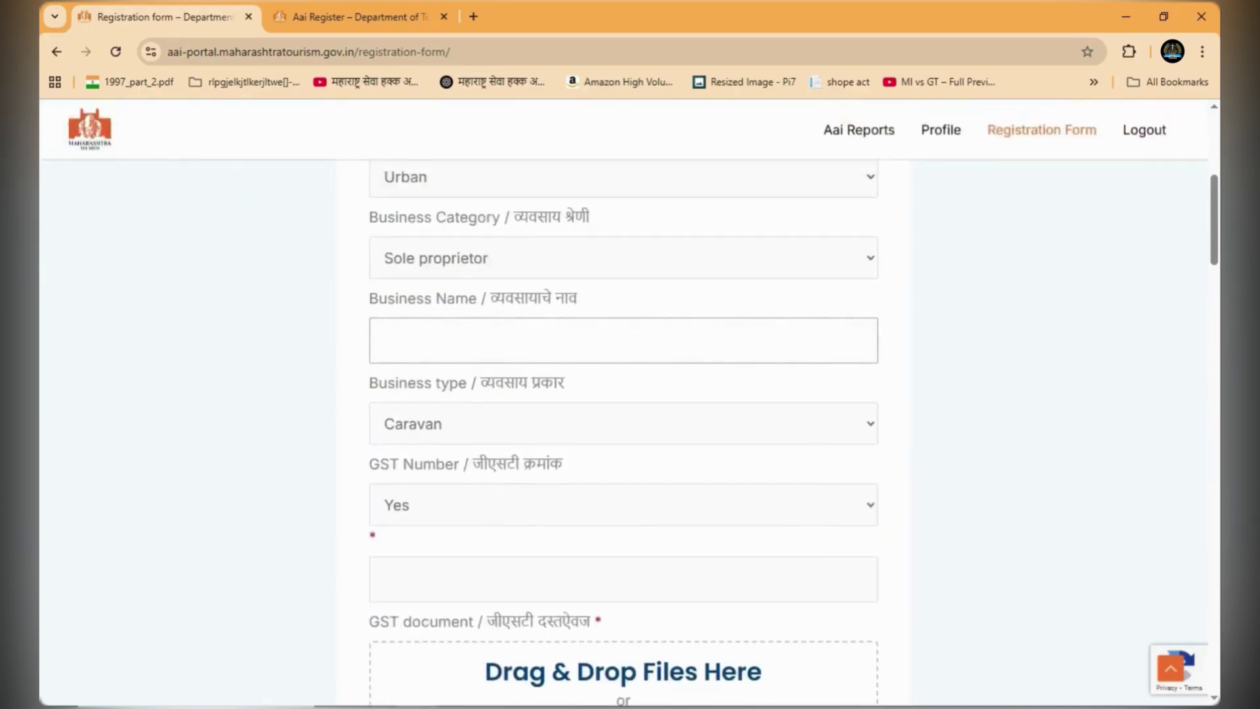
pyautogui.scroll(-2, 623, 394)
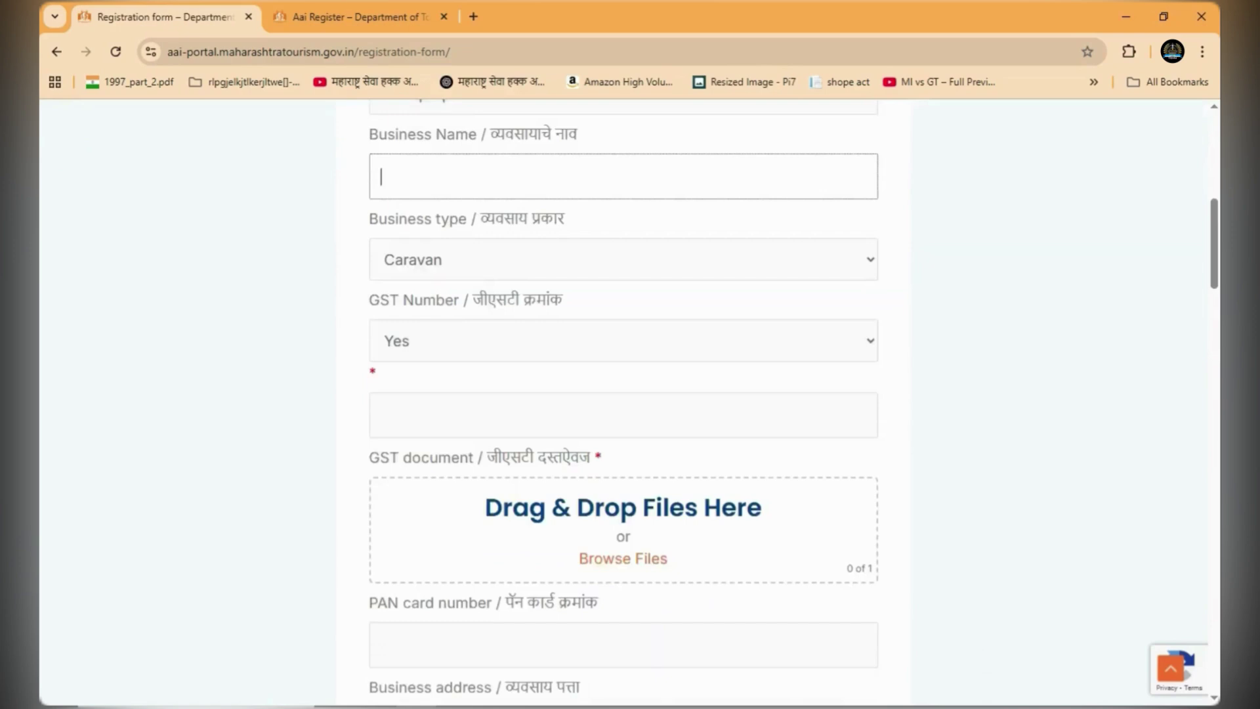
# Review the whole list of Business type options, down to Other tourism business, without changing the selection.
pyautogui.click(623, 259)
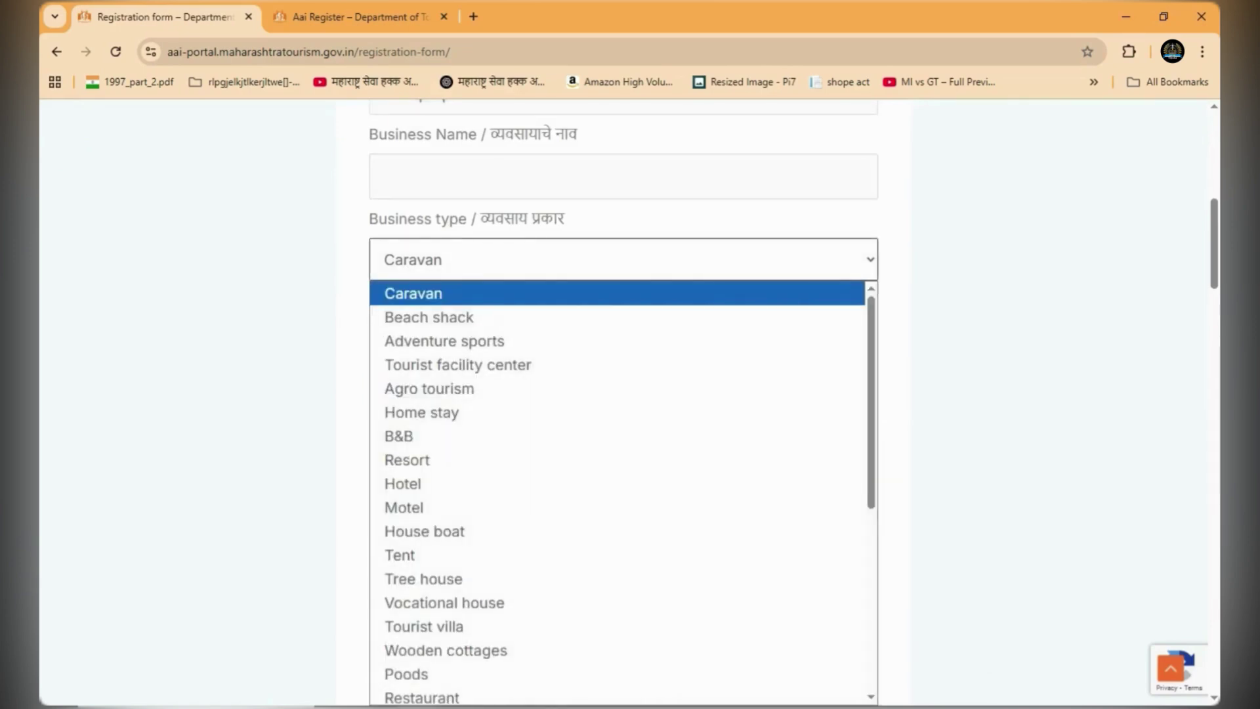
pyautogui.scroll(-5, 616, 361)
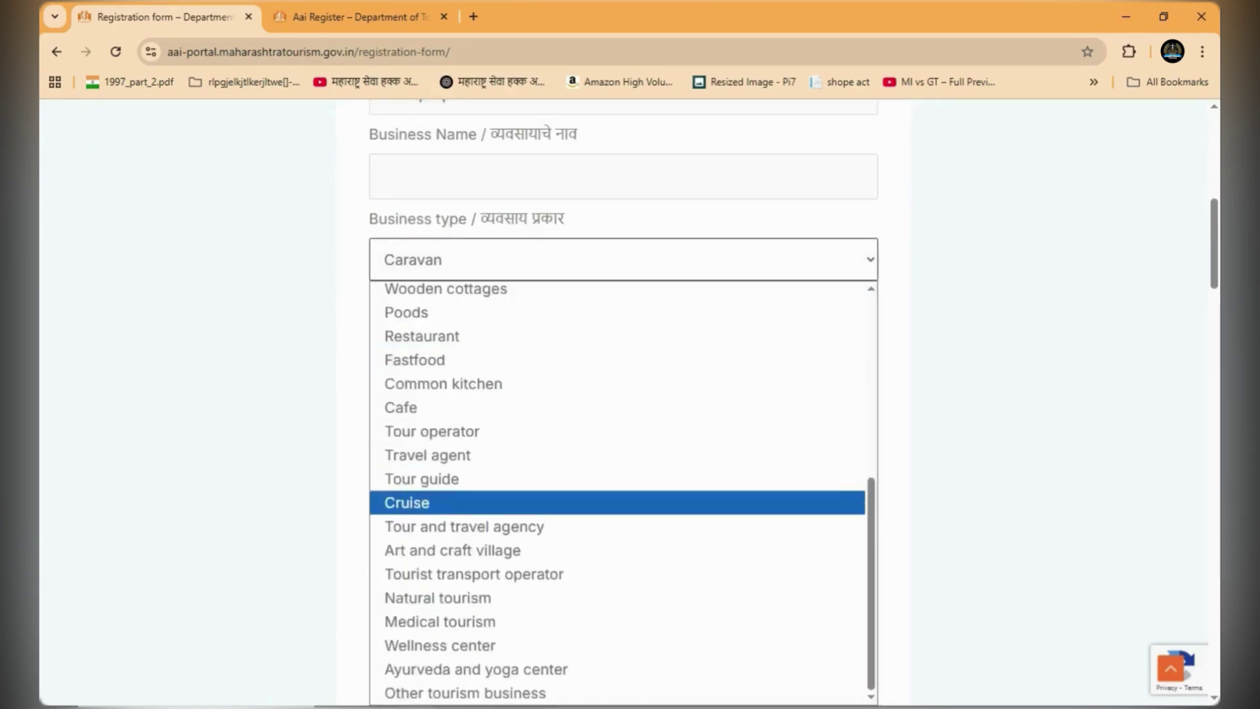
pyautogui.scroll(4, 617, 525)
pyautogui.scroll(-5, 617, 492)
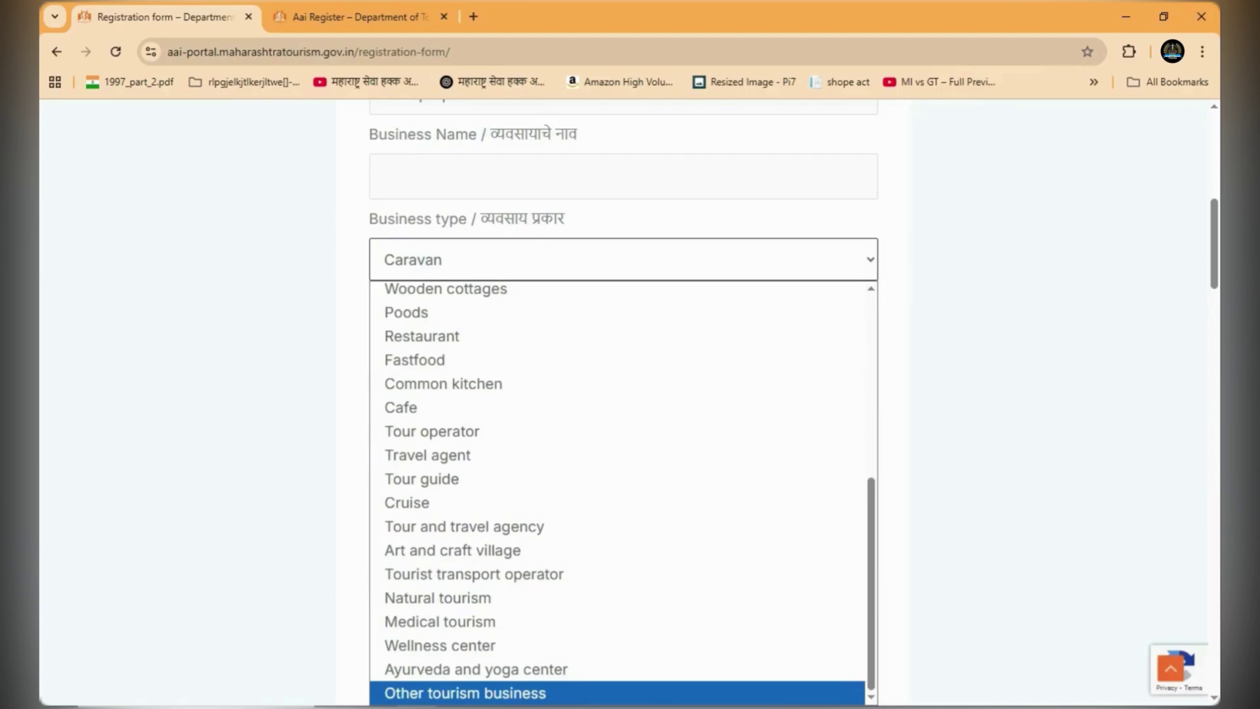
pyautogui.press('Up')
pyautogui.press('Up')
pyautogui.press('Escape')
# Choose Yes for GST Number and go to the required GST number entry field.
pyautogui.scroll(-1, 623, 374)
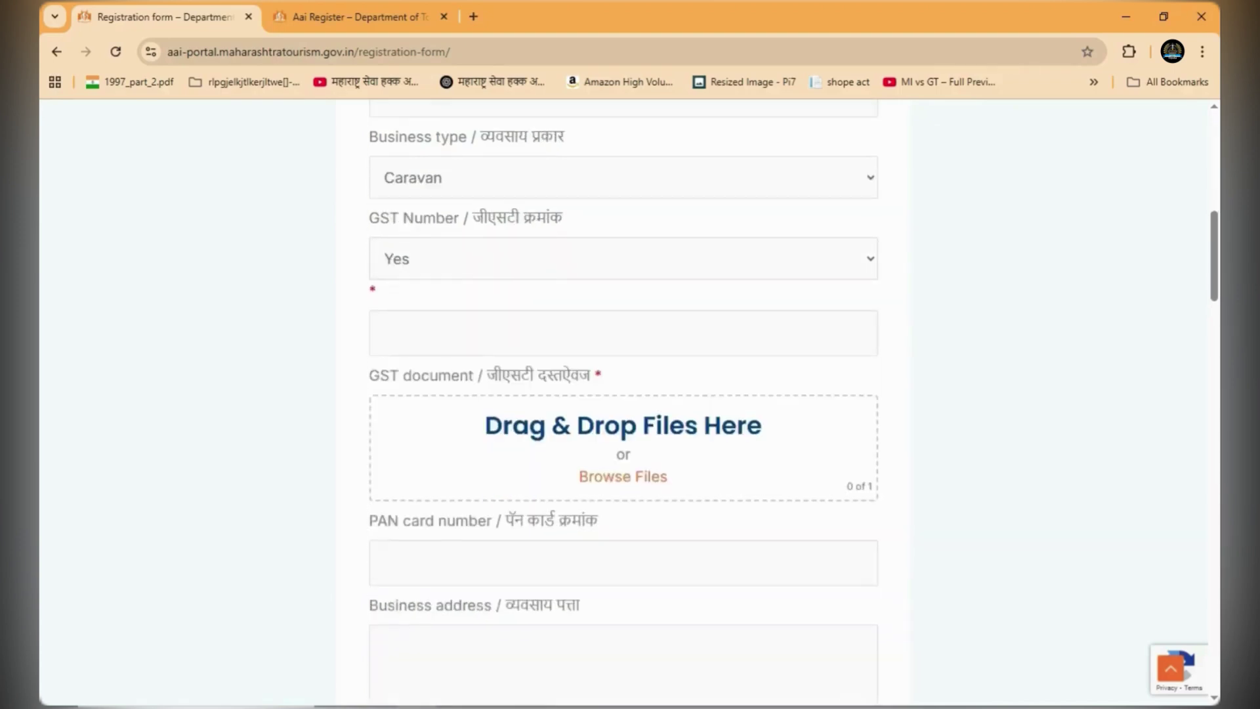
pyautogui.click(623, 258)
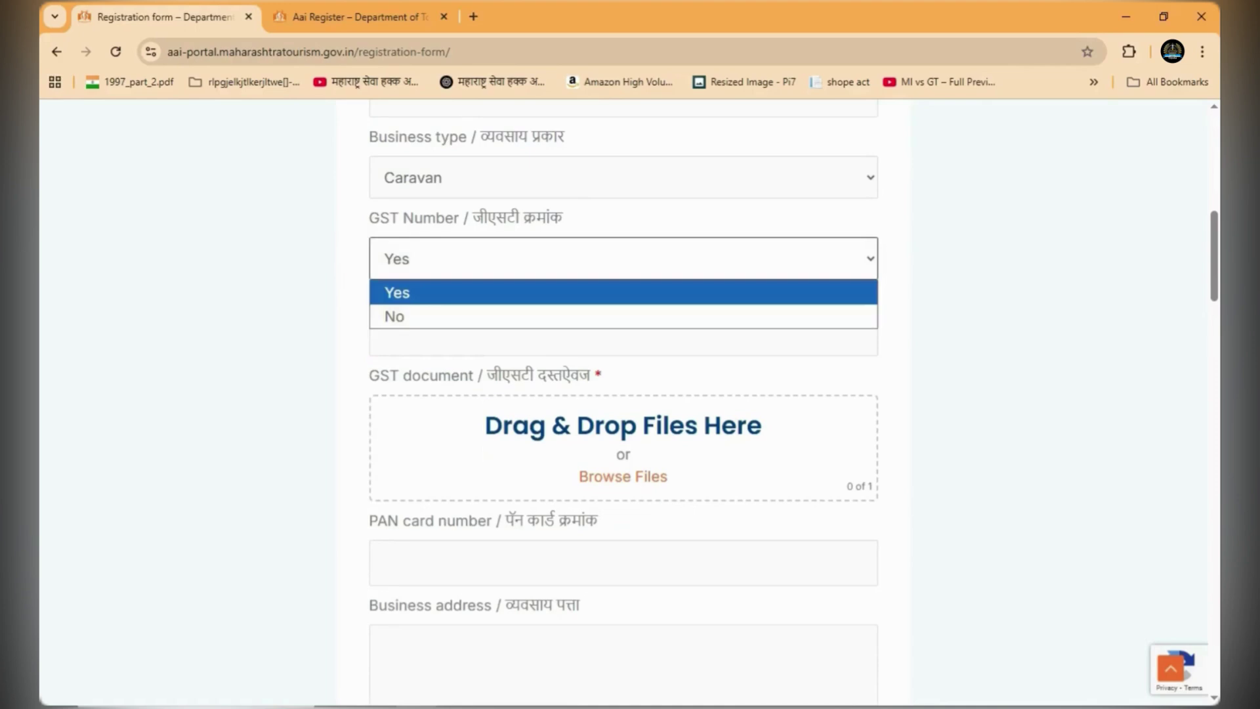
pyautogui.click(397, 292)
pyautogui.click(383, 334)
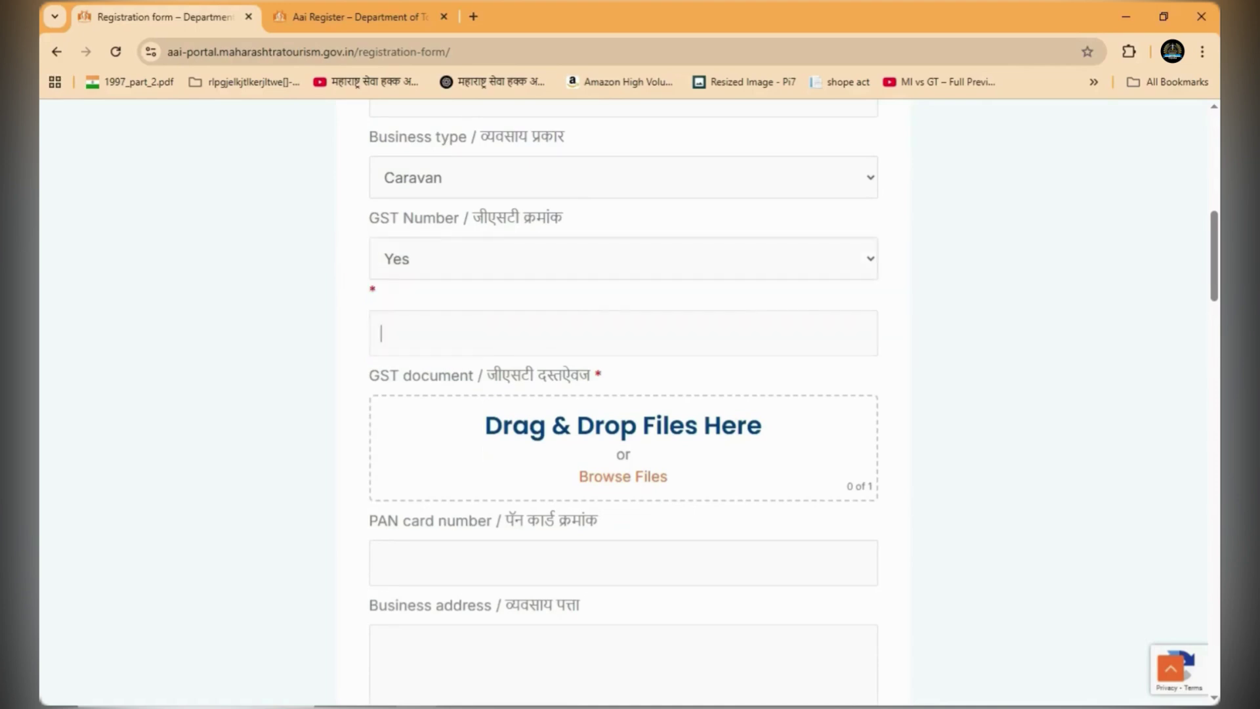
# Set GST Number to No in the registration form.
pyautogui.click(623, 258)
pyautogui.click(394, 316)
pyautogui.scroll(-2, 623, 400)
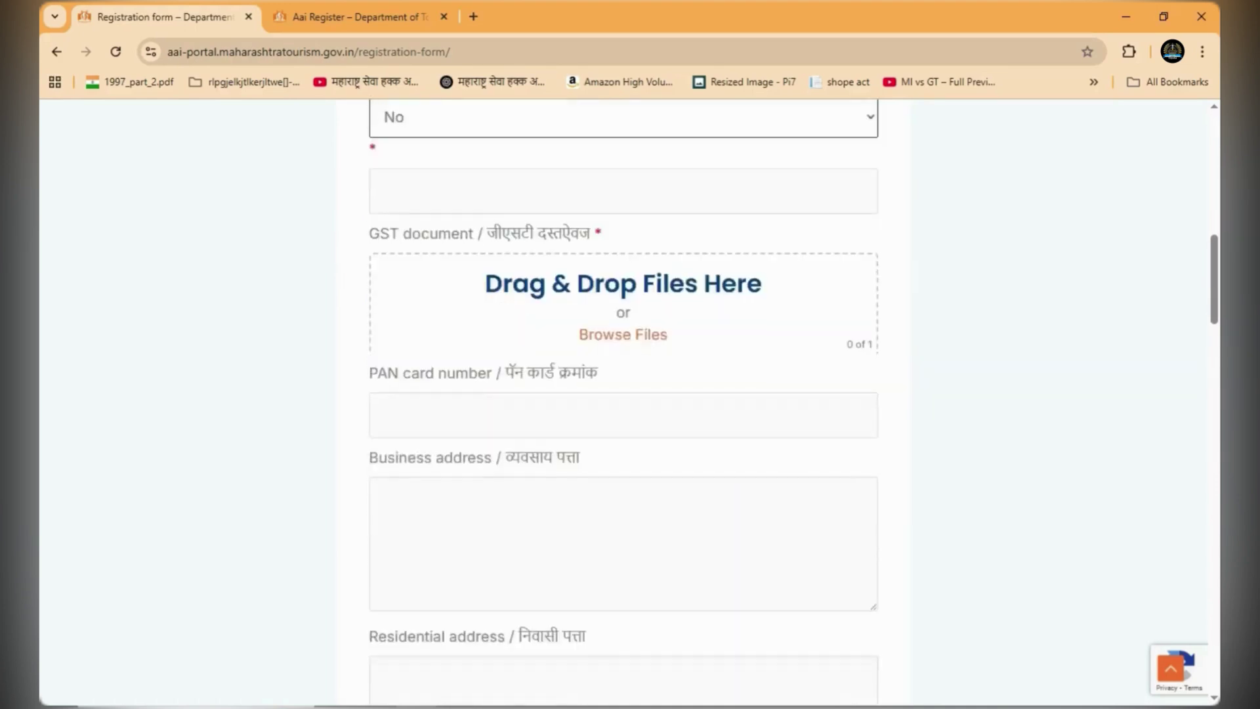
pyautogui.scroll(1, 623, 400)
# Go through the PAN card number, Business address and Residential address fields to examine what each requires.
pyautogui.click(382, 280)
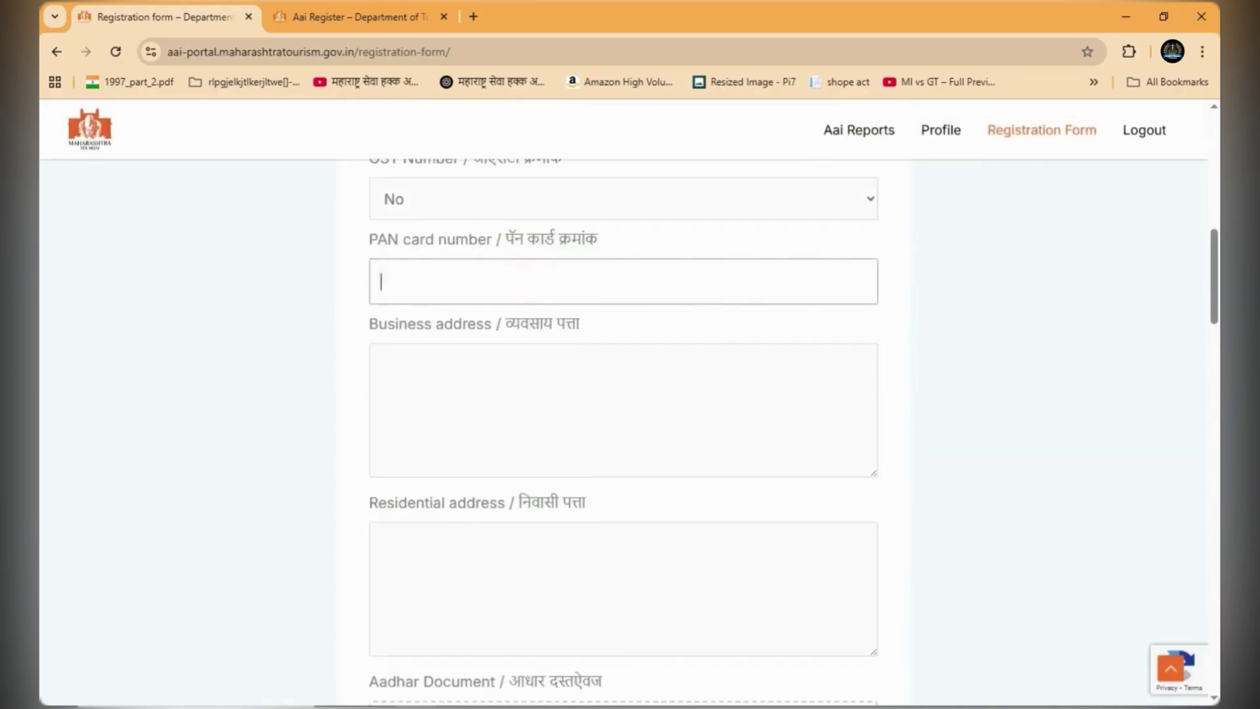
pyautogui.scroll(-1, 623, 400)
pyautogui.click(383, 282)
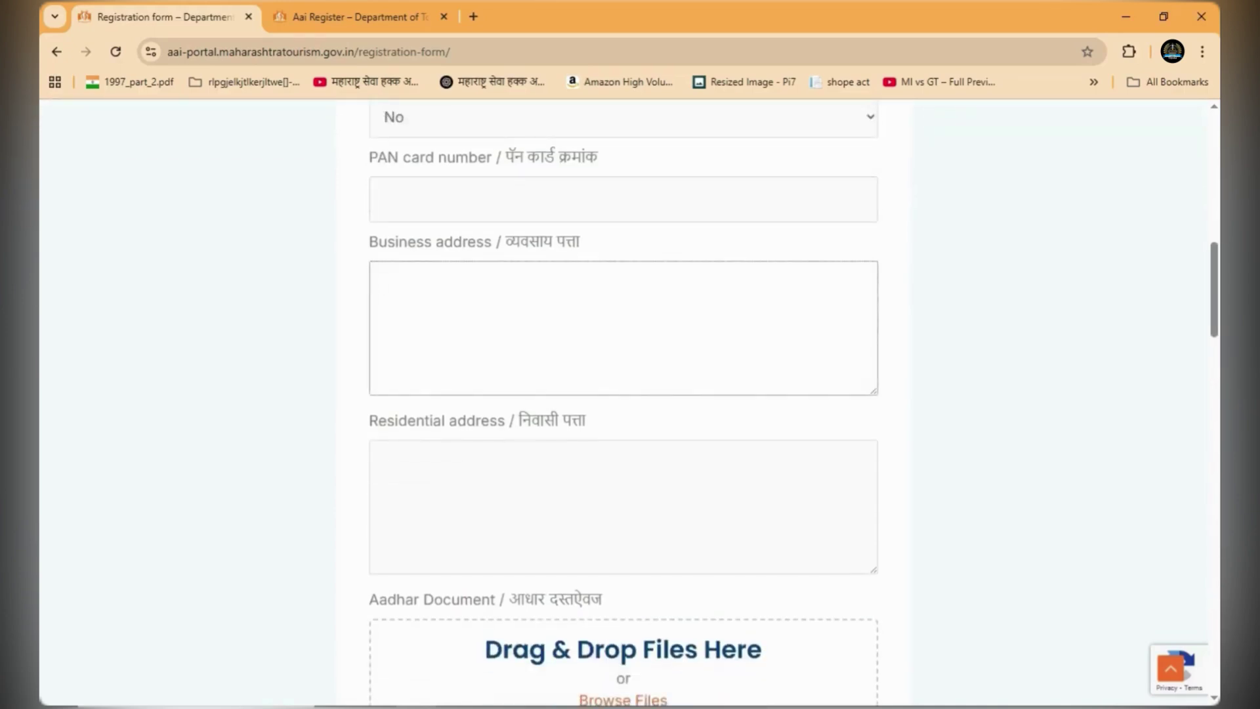
pyautogui.scroll(-3, 623, 400)
pyautogui.click(381, 217)
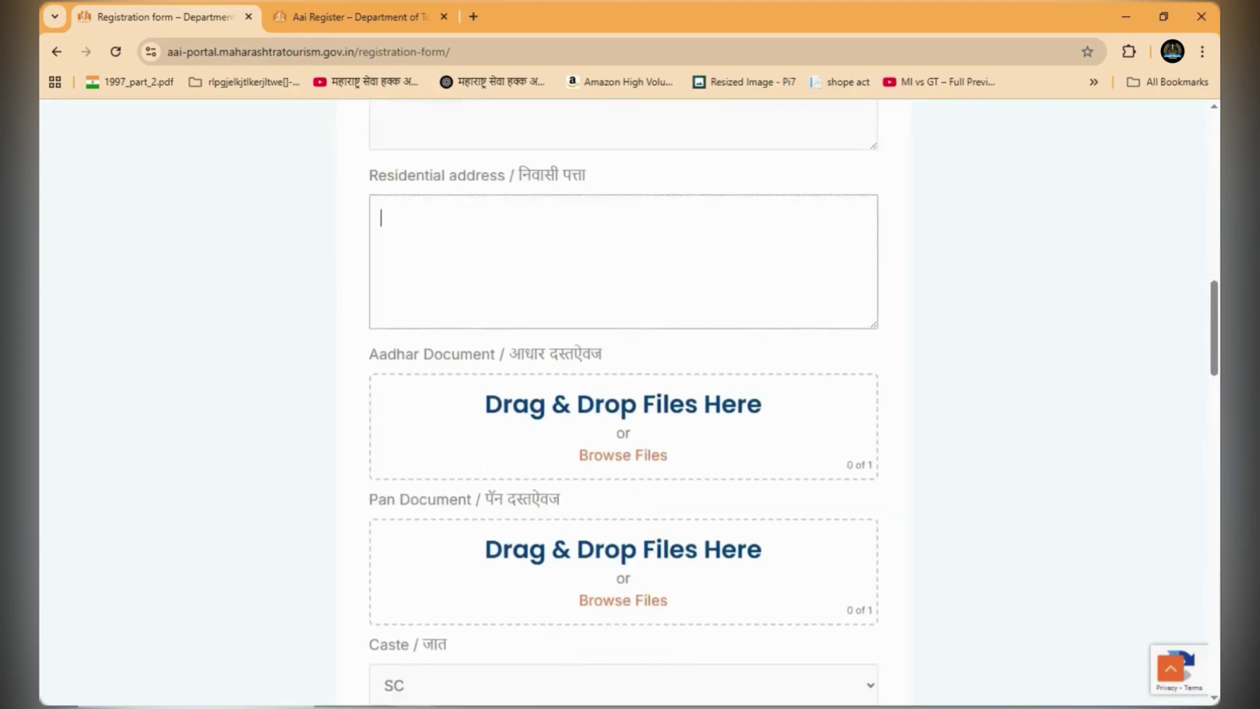
pyautogui.scroll(2, 624, 394)
pyautogui.scroll(1, 623, 394)
pyautogui.click(382, 283)
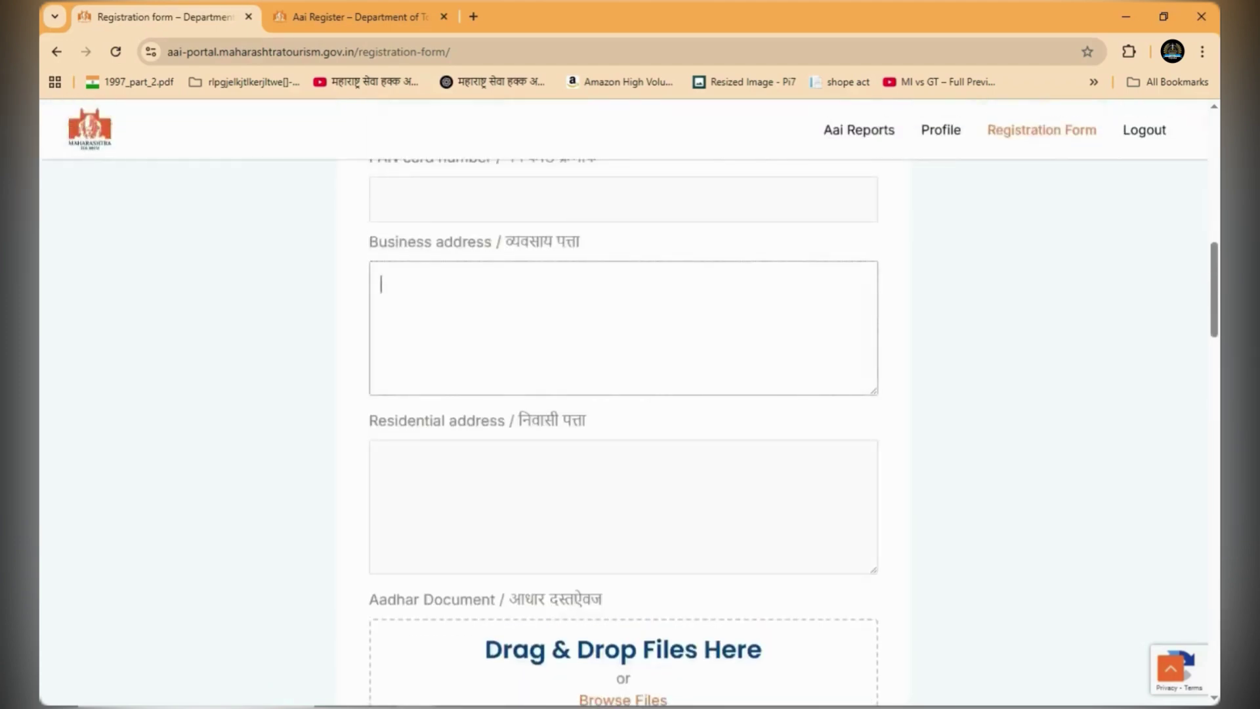
pyautogui.scroll(-1, 624, 393)
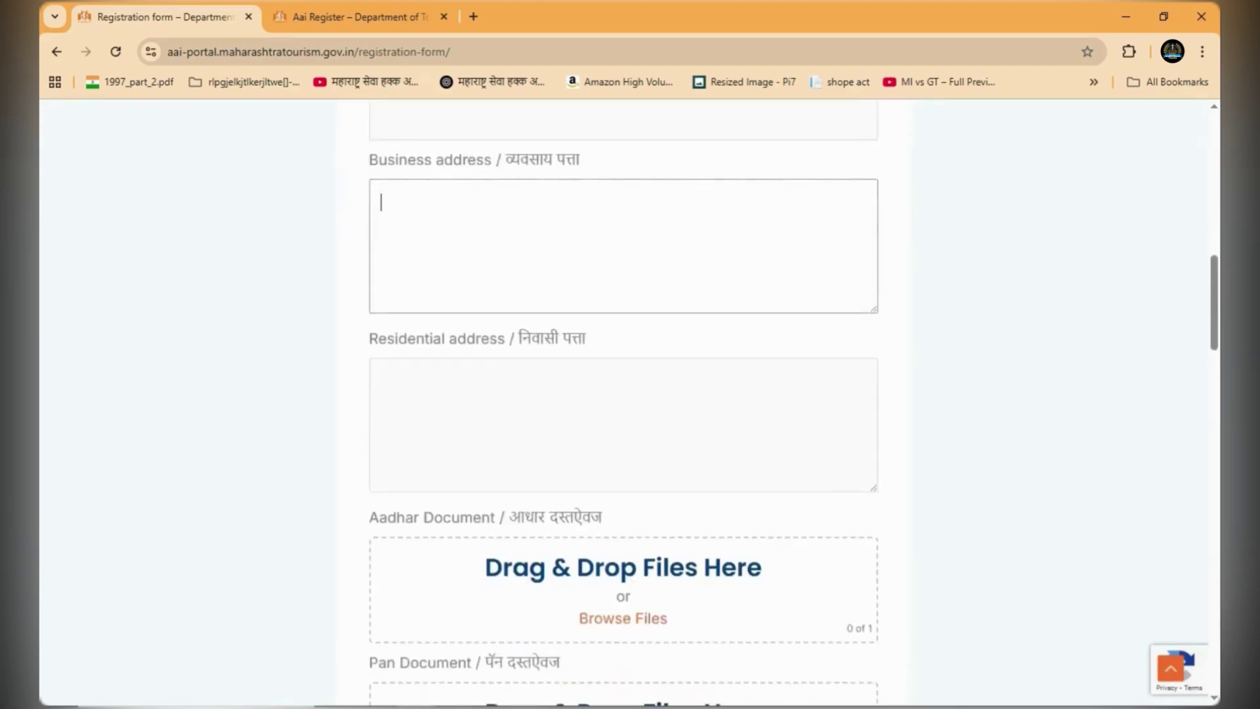
pyautogui.click(381, 380)
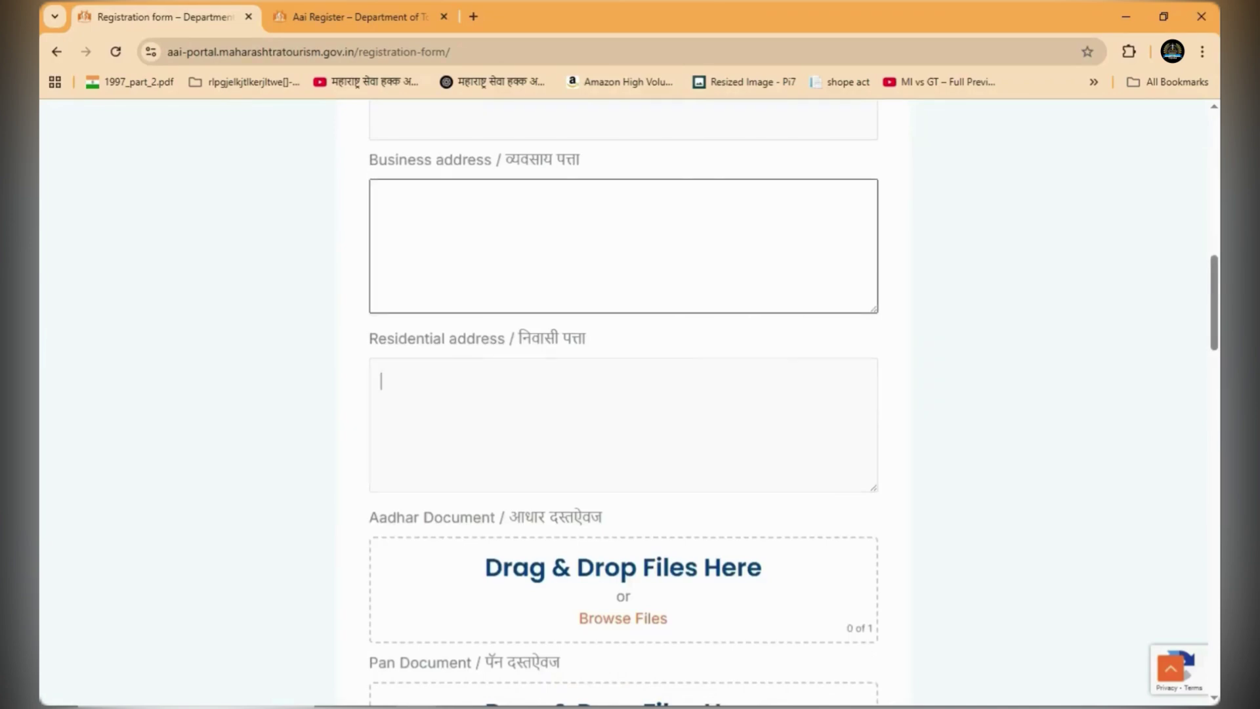
pyautogui.scroll(-3, 623, 402)
pyautogui.scroll(5, 623, 402)
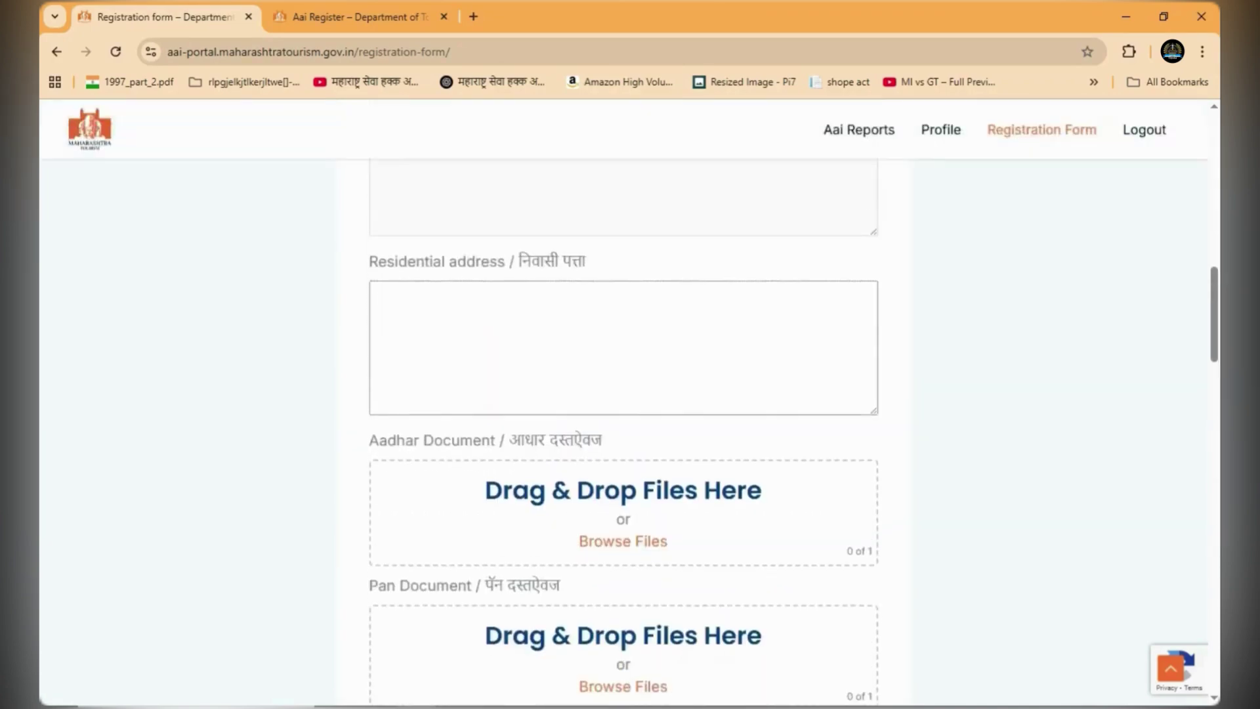
pyautogui.click(387, 366)
pyautogui.write('8')
pyautogui.scroll(-1, 624, 394)
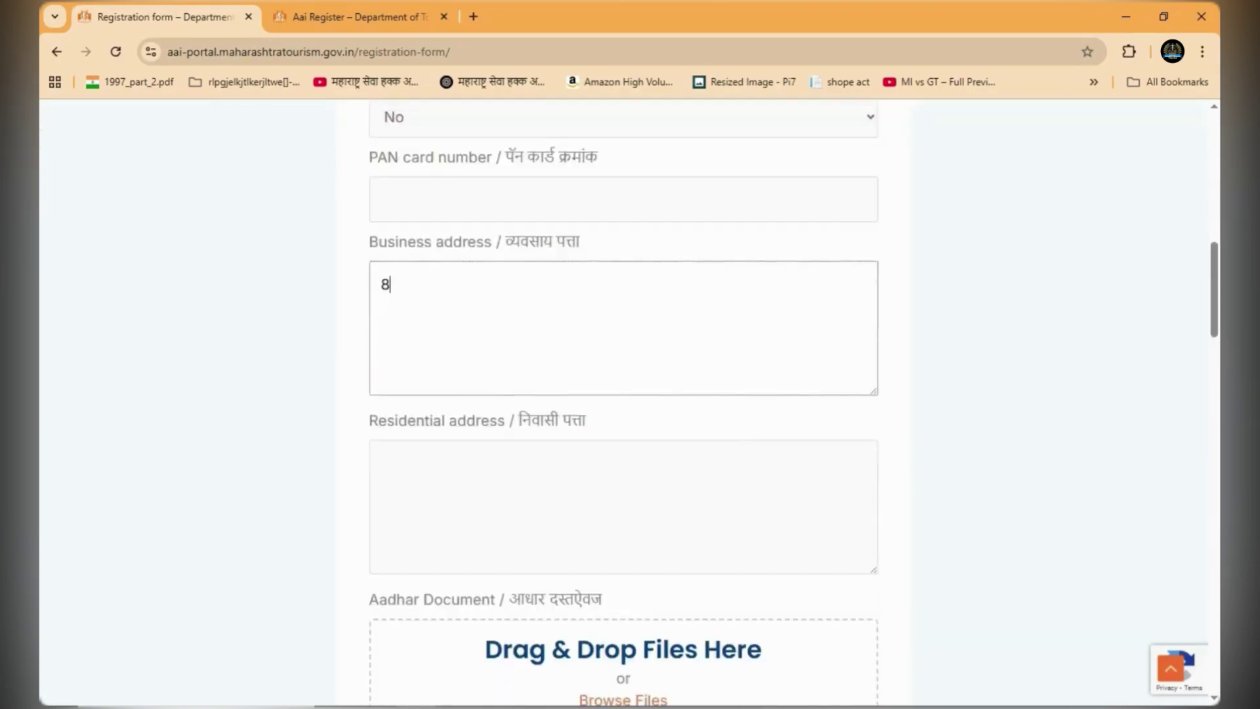
pyautogui.press('BackSpace')
# Examine the Aadhar Document and Pan Document upload areas and the available Caste options.
pyautogui.scroll(-3, 623, 394)
pyautogui.scroll(-1, 624, 394)
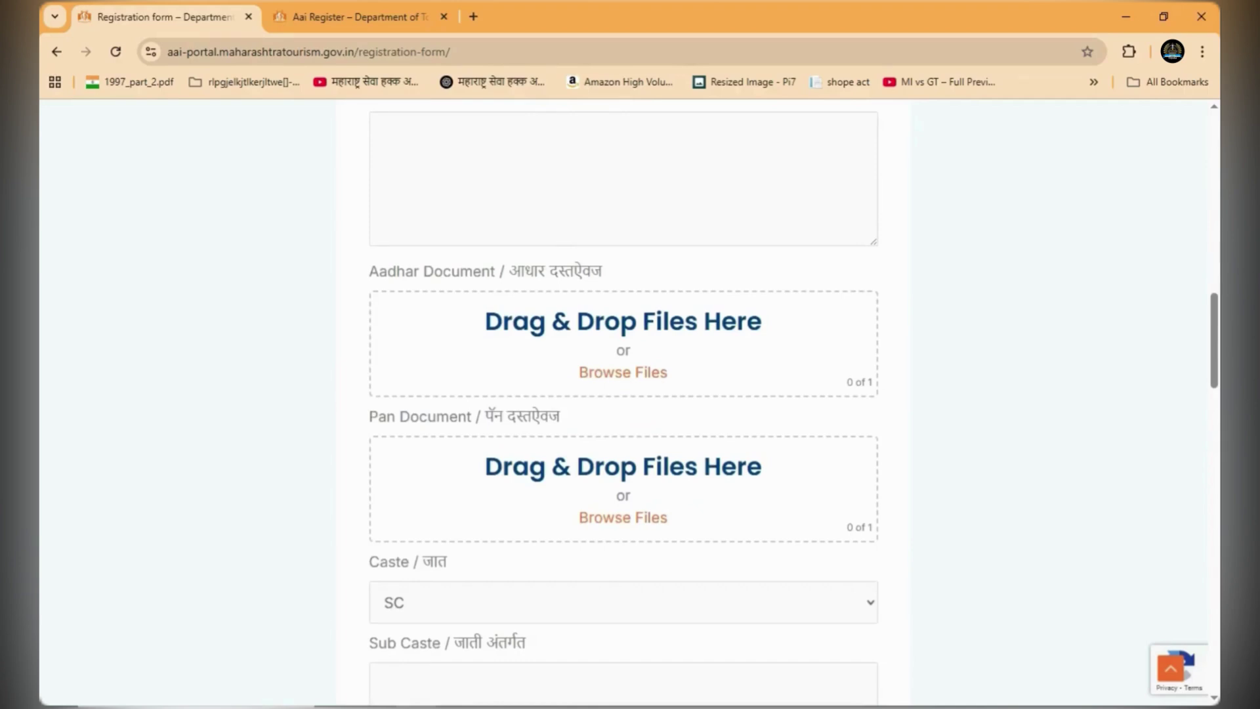
pyautogui.scroll(-2, 623, 394)
pyautogui.scroll(-2, 623, 394)
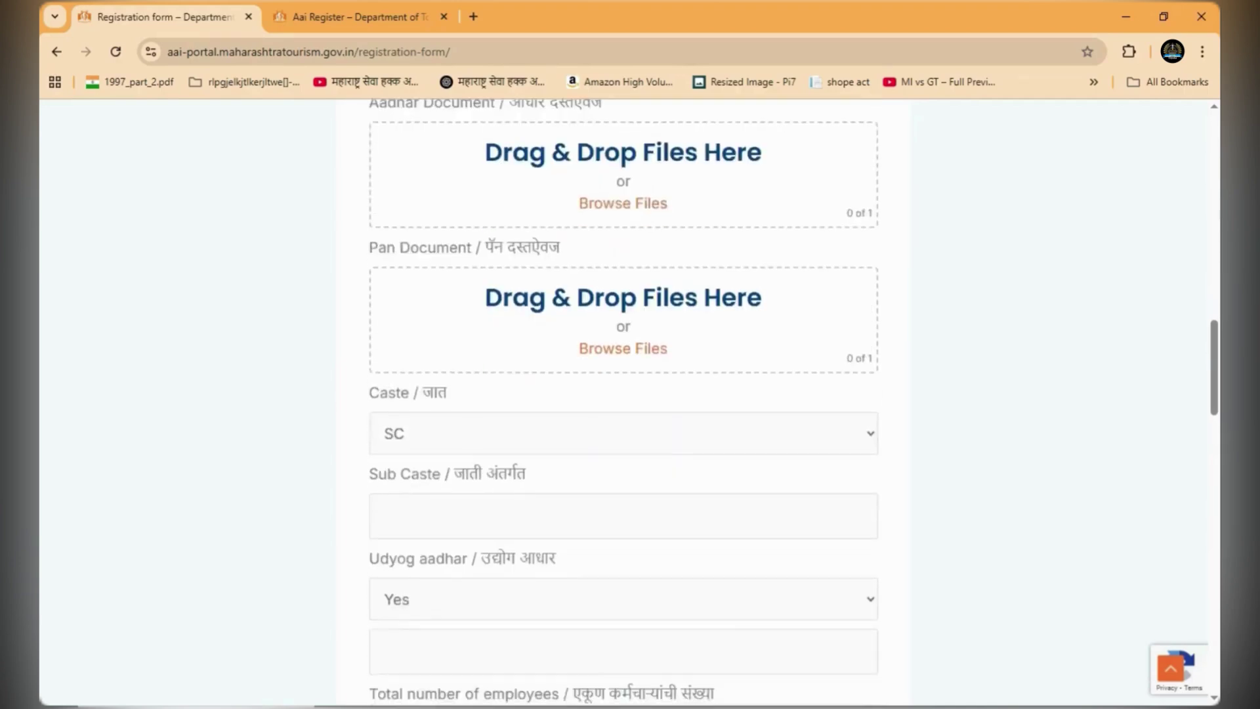
pyautogui.click(622, 273)
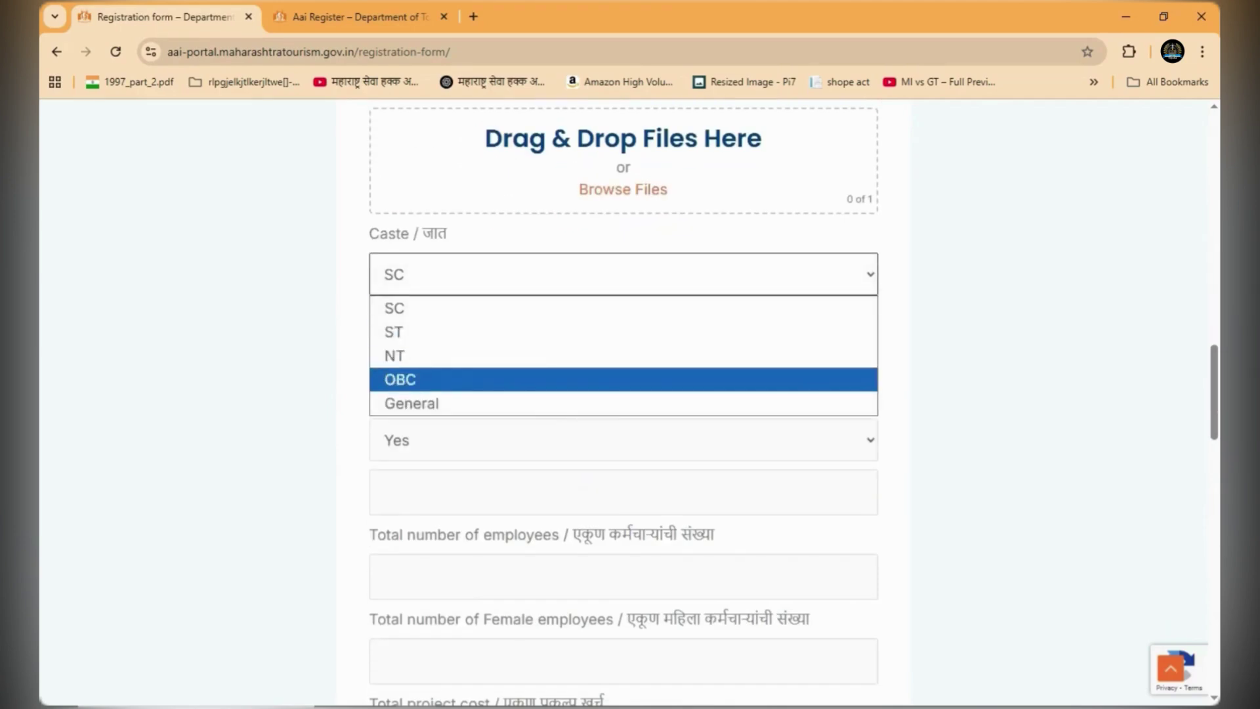
pyautogui.press('Escape')
pyautogui.press('super+e')
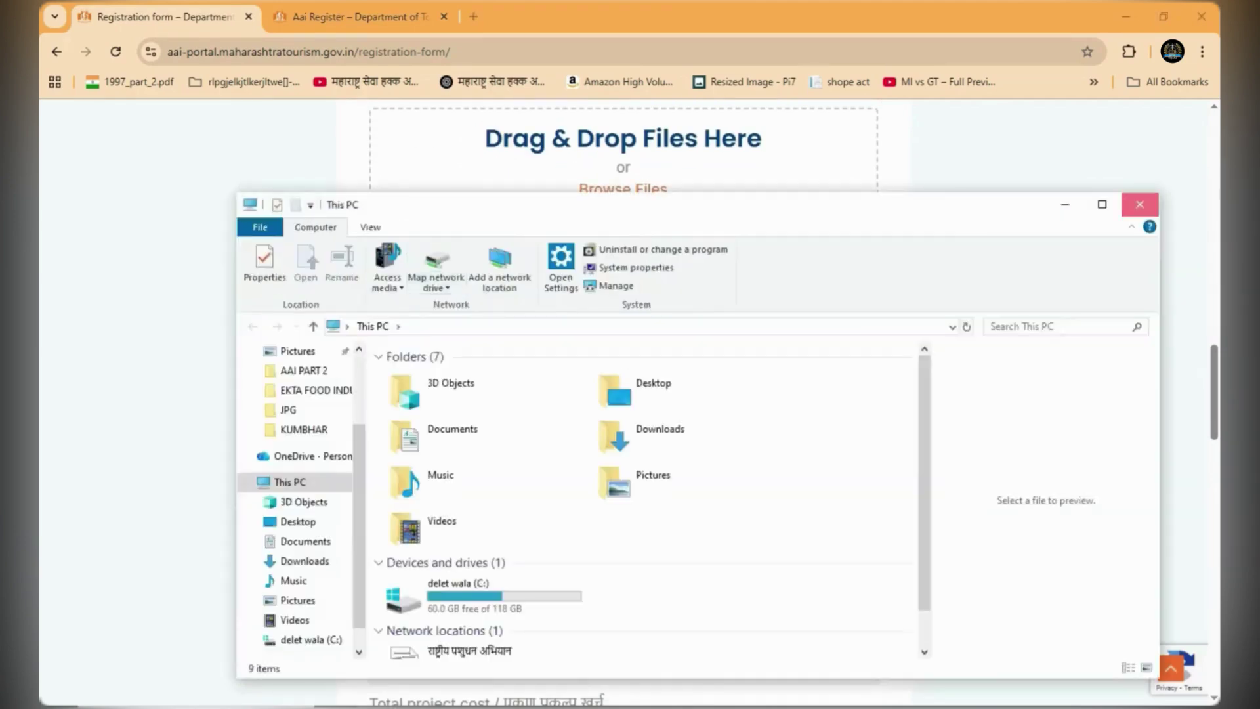
pyautogui.click(1134, 206)
# Place the cursor in the Sub Caste field to point out where the sub-caste goes.
pyautogui.scroll(-2, 623, 394)
pyautogui.click(380, 193)
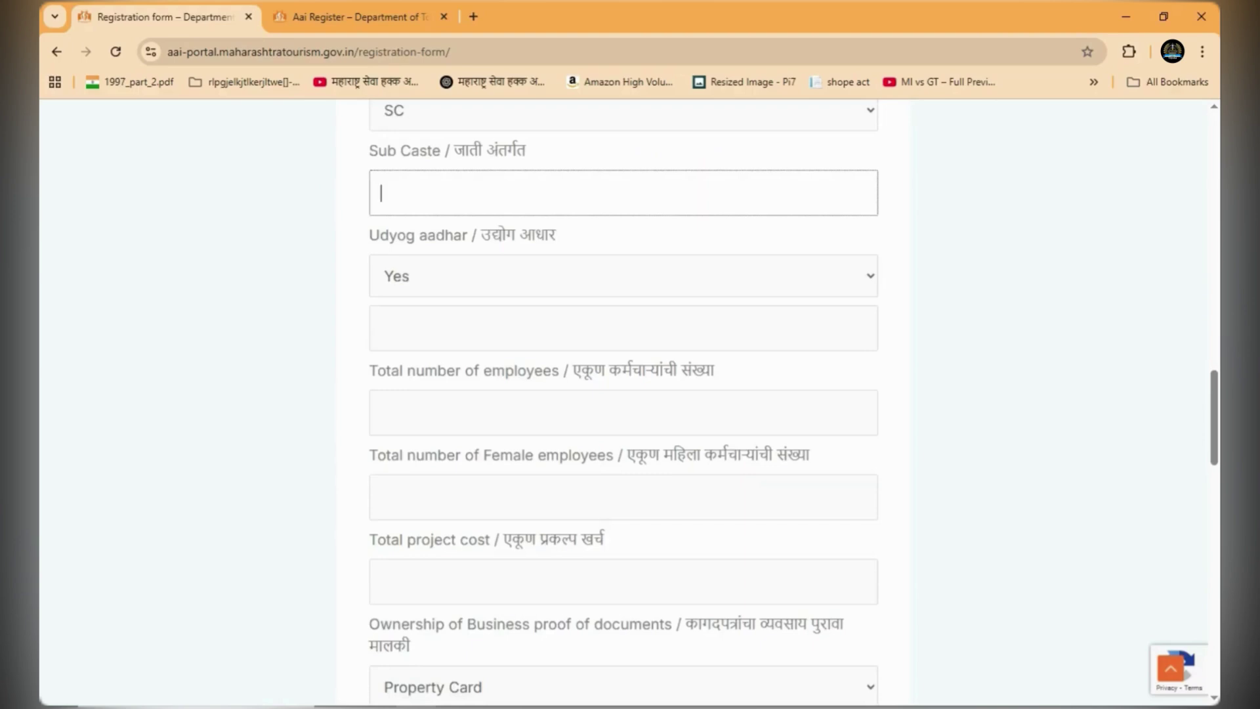
pyautogui.scroll(1, 623, 402)
pyautogui.scroll(1, 624, 393)
pyautogui.click(380, 273)
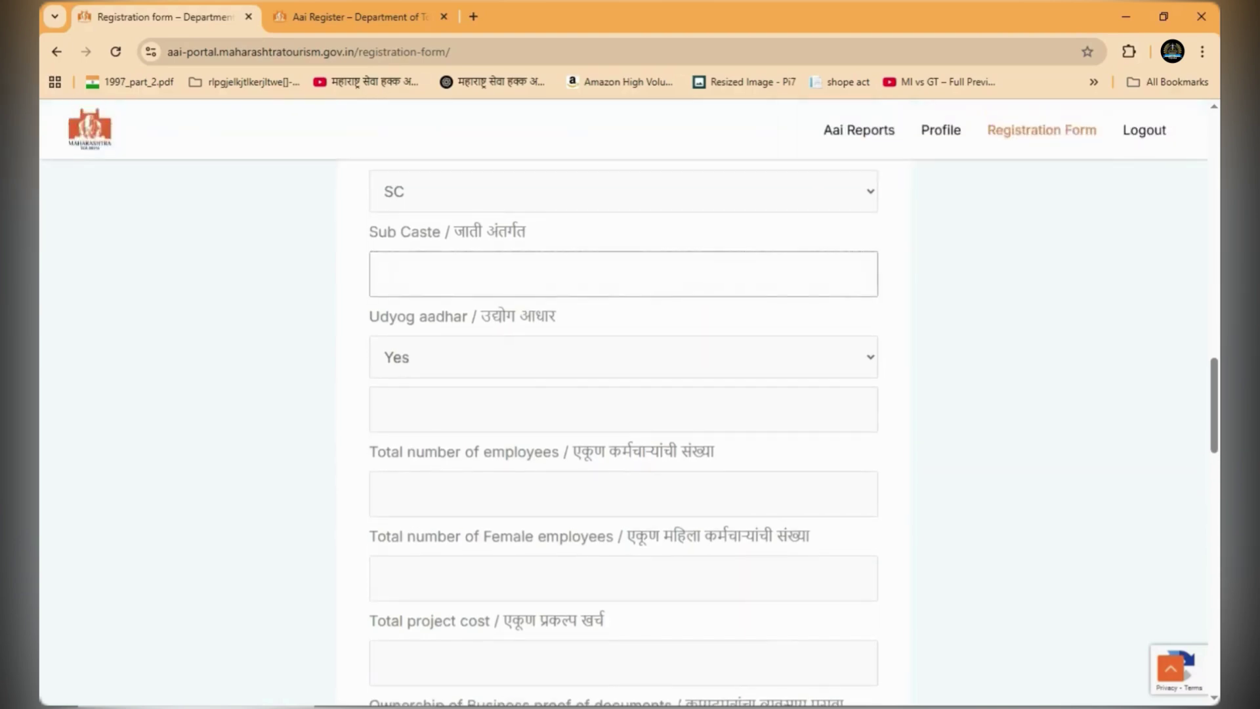
# Check the Udyog aadhar choices by reselecting Yes and switching the field to No.
pyautogui.scroll(-1, 623, 394)
pyautogui.click(622, 276)
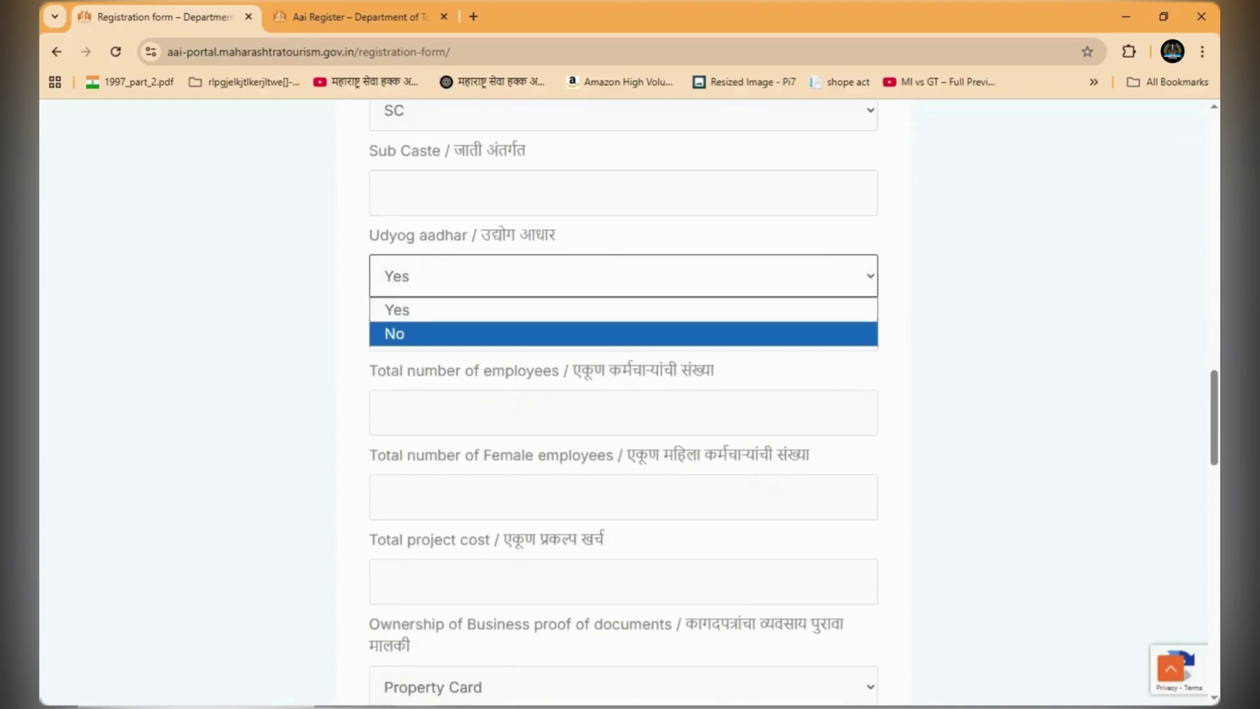
pyautogui.click(622, 309)
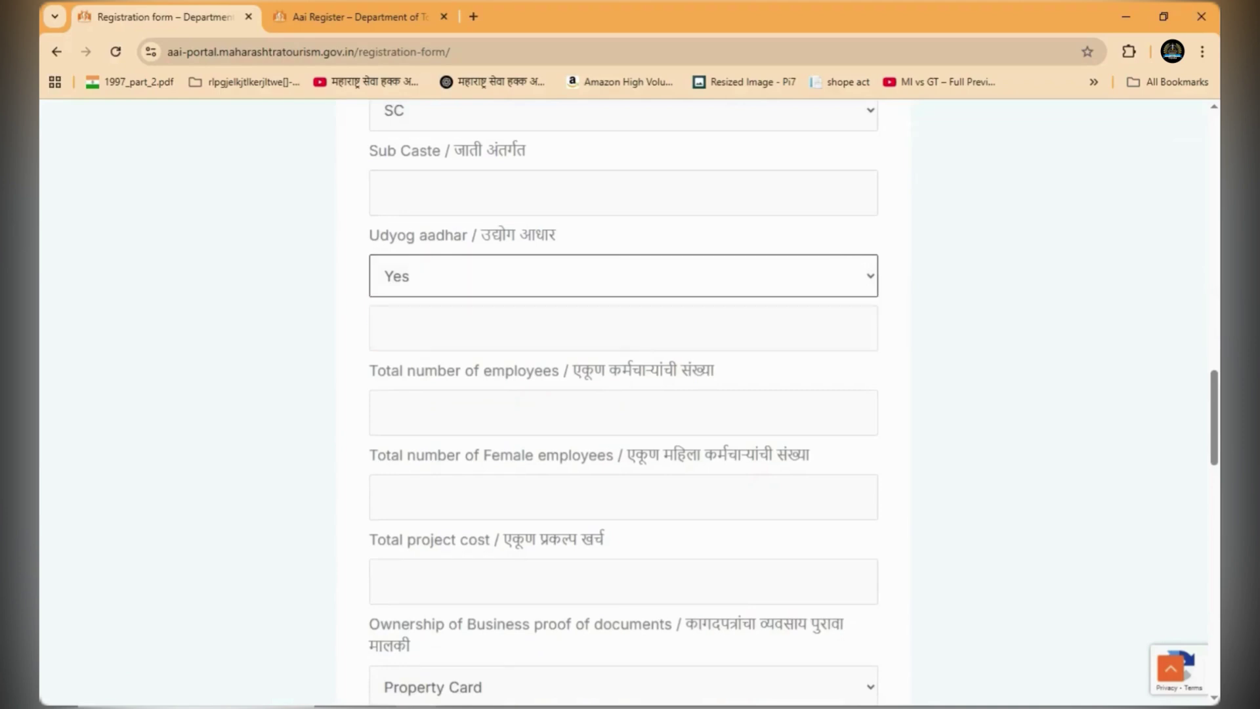
pyautogui.click(622, 275)
pyautogui.click(622, 332)
pyautogui.scroll(-2, 622, 332)
pyautogui.scroll(2, 622, 333)
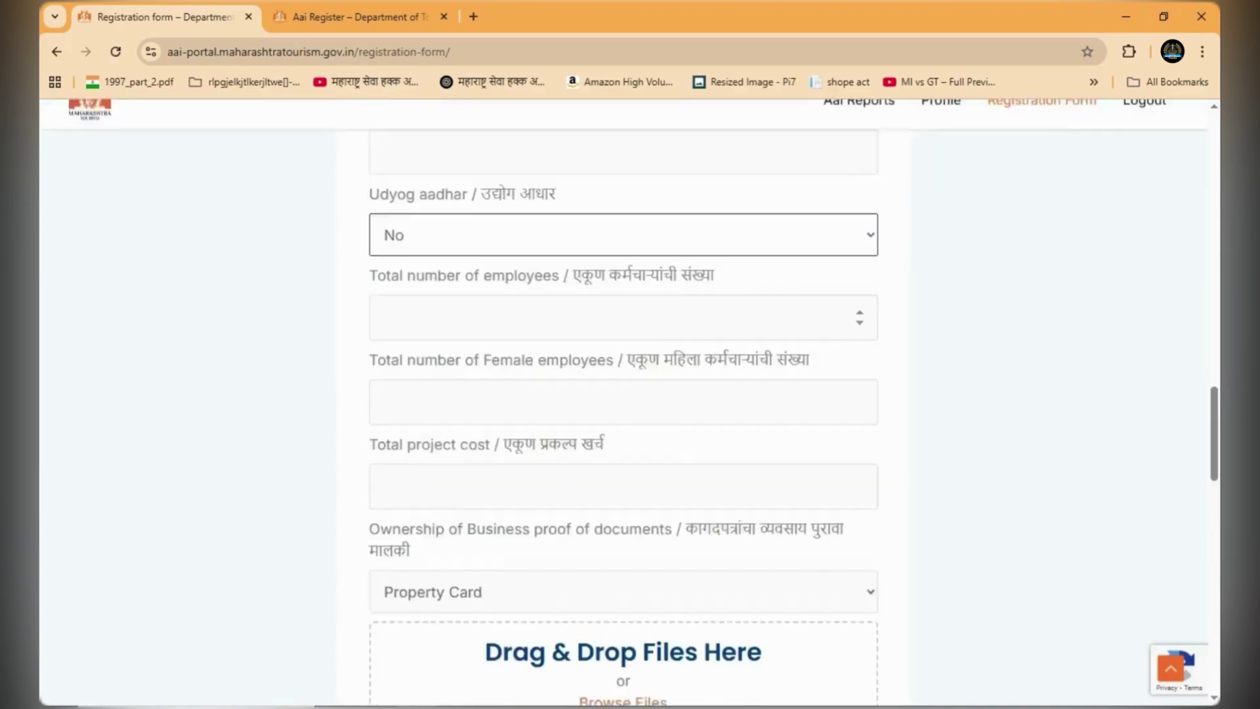
# Set Udyog aadhar back to Yes and place the cursor in the number field beneath it.
pyautogui.scroll(1, 623, 394)
pyautogui.press('space')
pyautogui.press('Up')
pyautogui.press('Return')
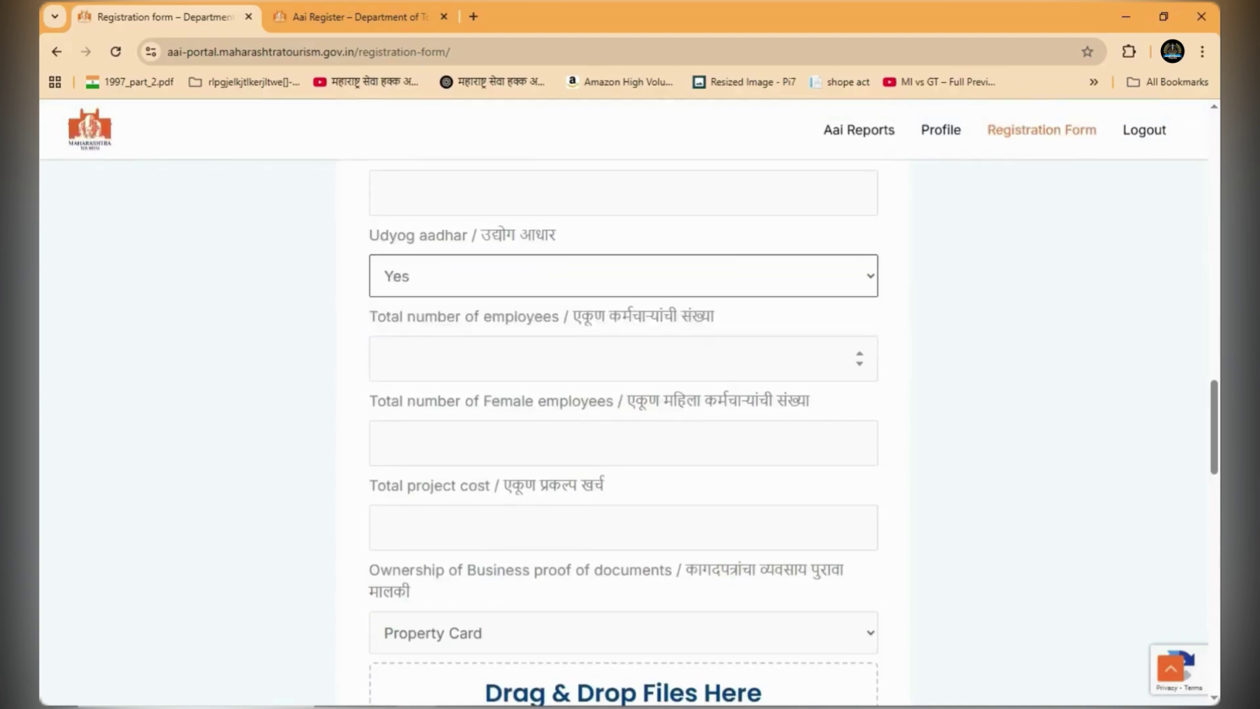
pyautogui.click(622, 327)
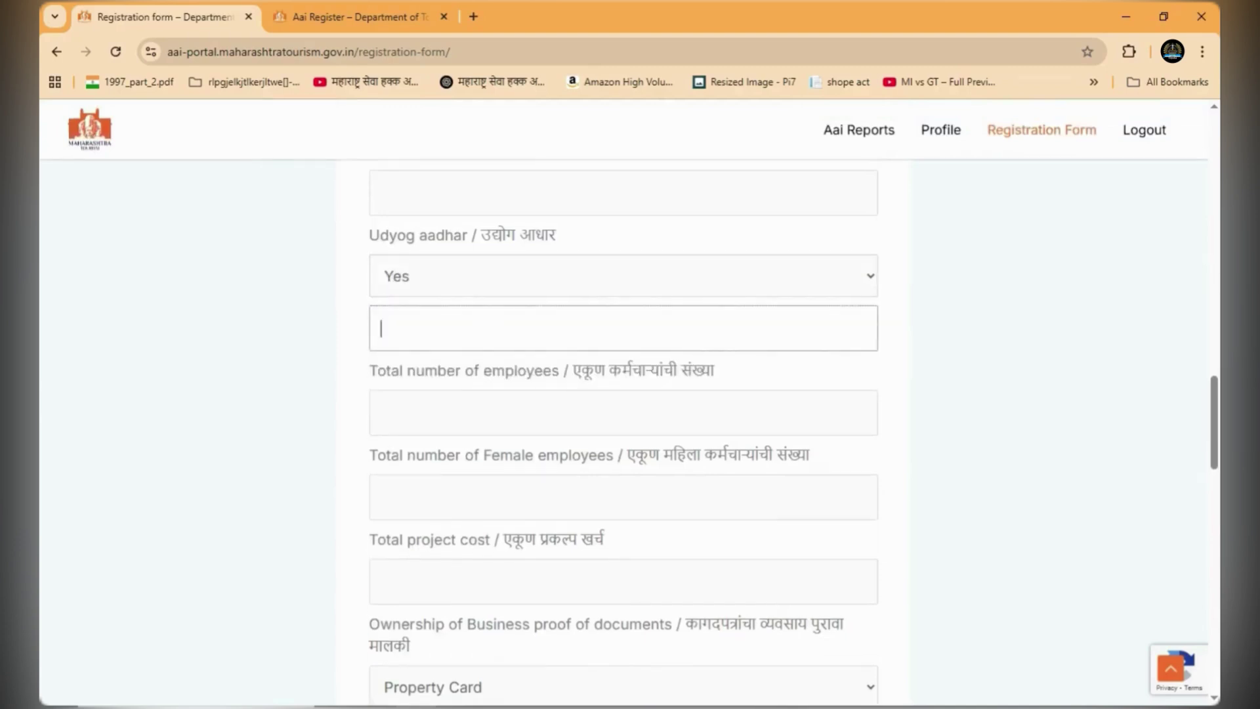
# Set Udyog aadhar to No in the registration form.
pyautogui.click(622, 275)
pyautogui.click(623, 333)
pyautogui.scroll(-2, 623, 394)
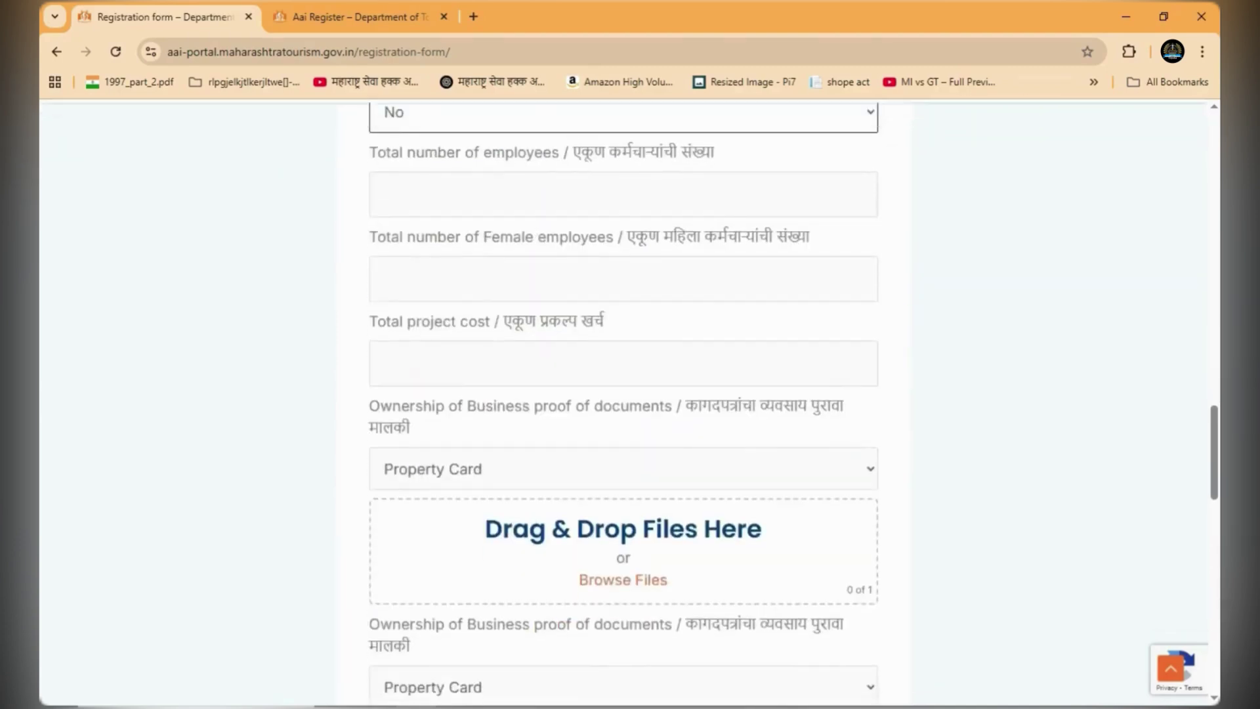
# Go through the Total number of employees, Total number of Female employees and Total project cost fields to examine what each requires.
pyautogui.scroll(1, 623, 394)
pyautogui.click(622, 275)
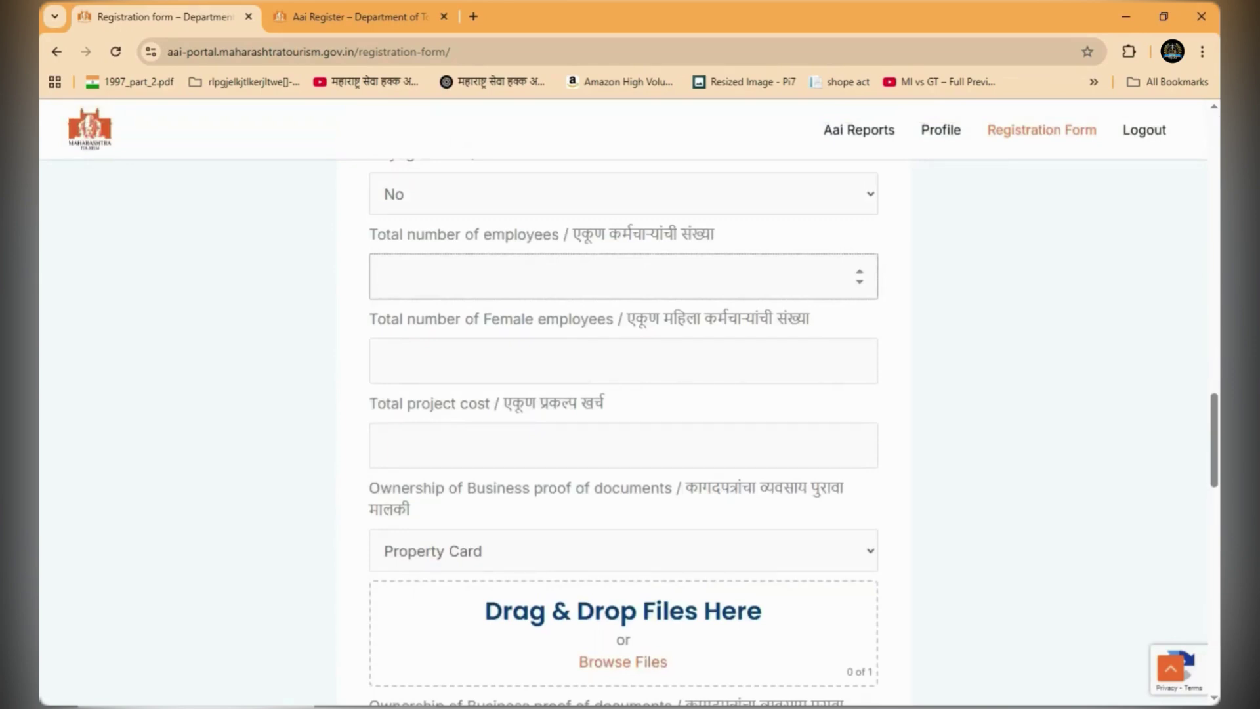
pyautogui.scroll(-1, 624, 394)
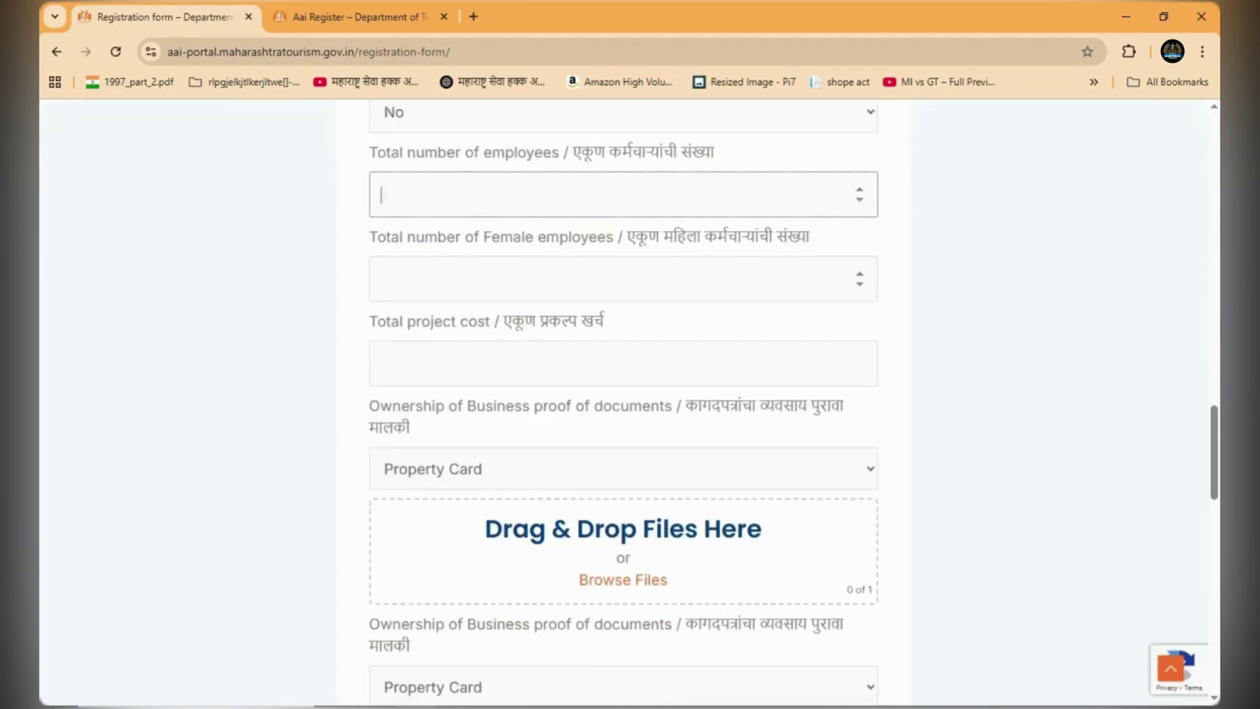
pyautogui.click(623, 278)
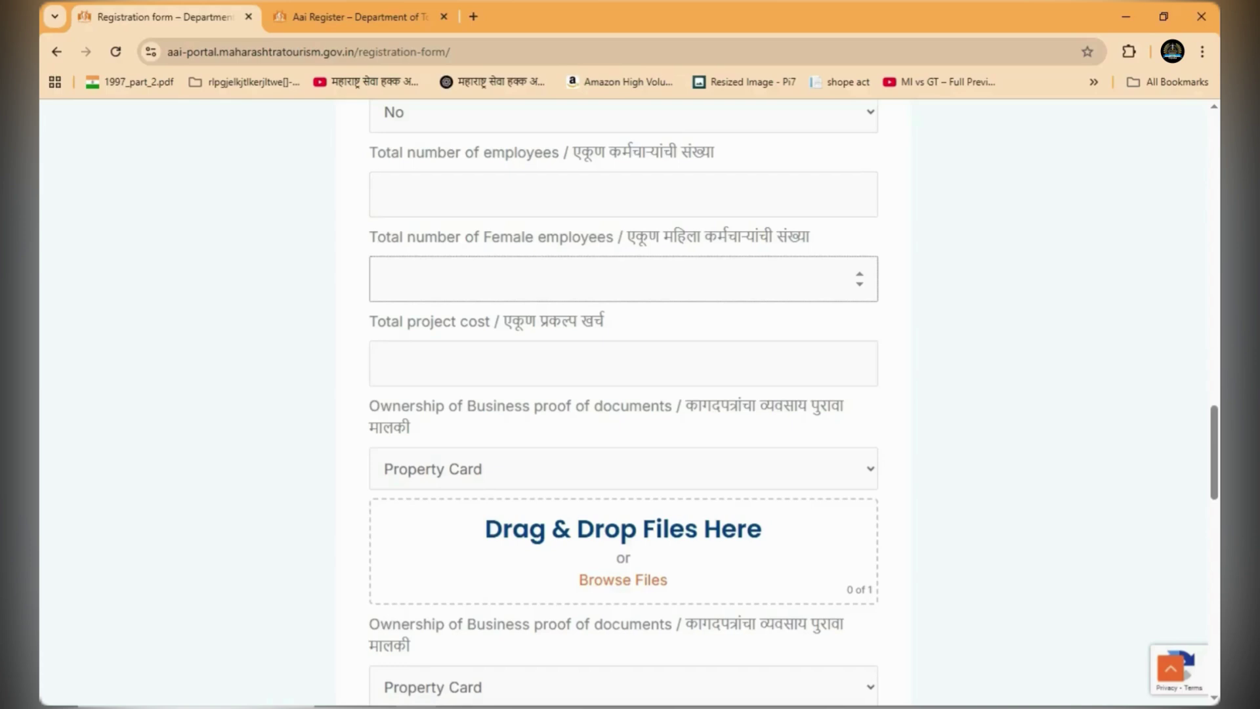
pyautogui.scroll(-1, 622, 281)
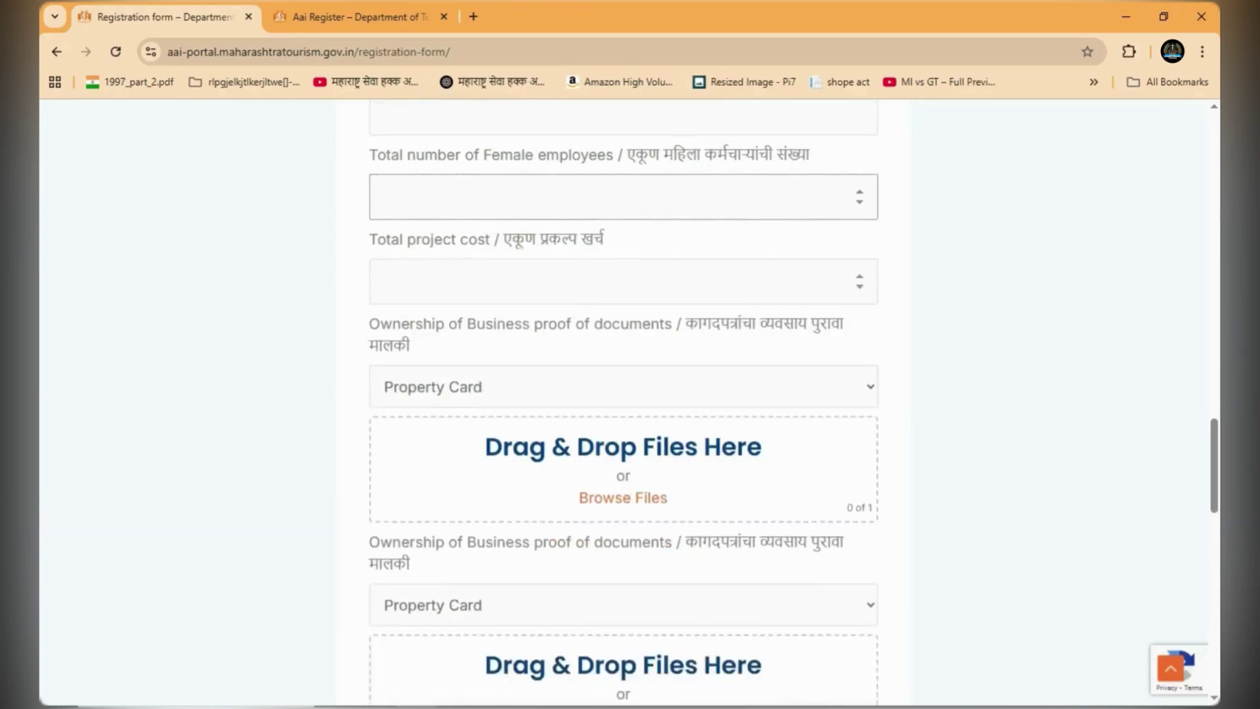
pyautogui.click(623, 281)
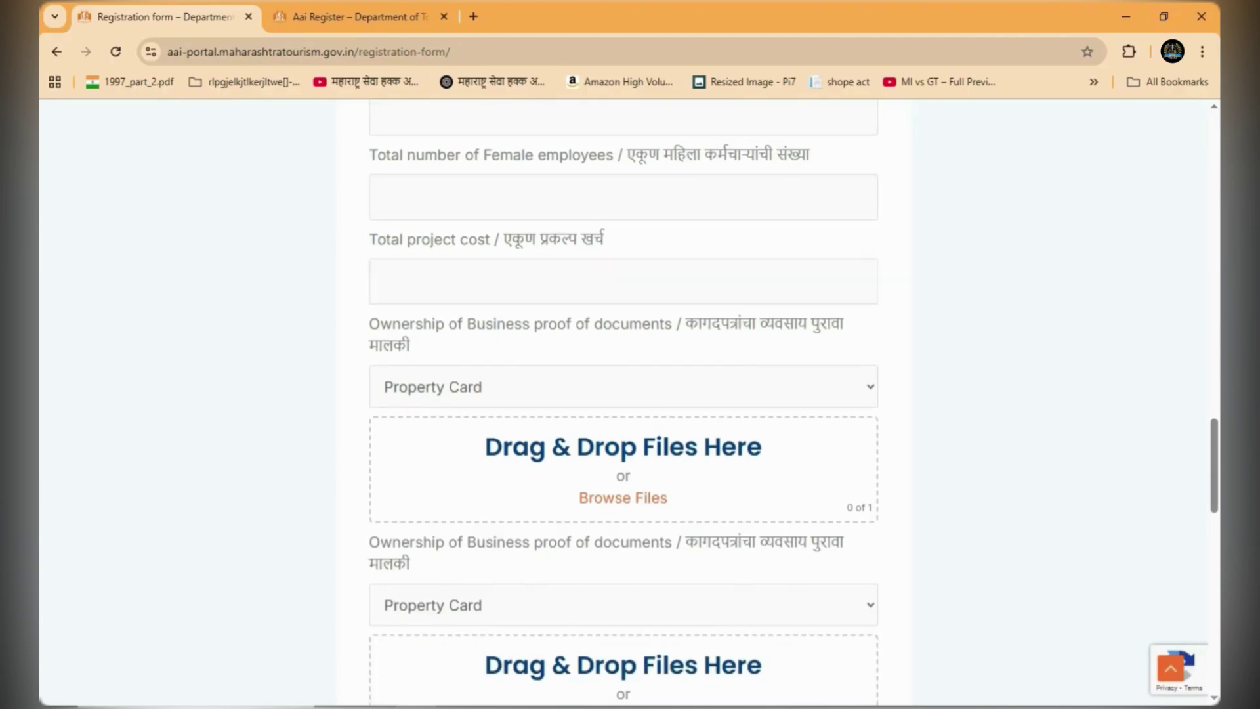
# Select 7/12 as the document type for the first Ownership of Business proof.
pyautogui.scroll(-1, 623, 417)
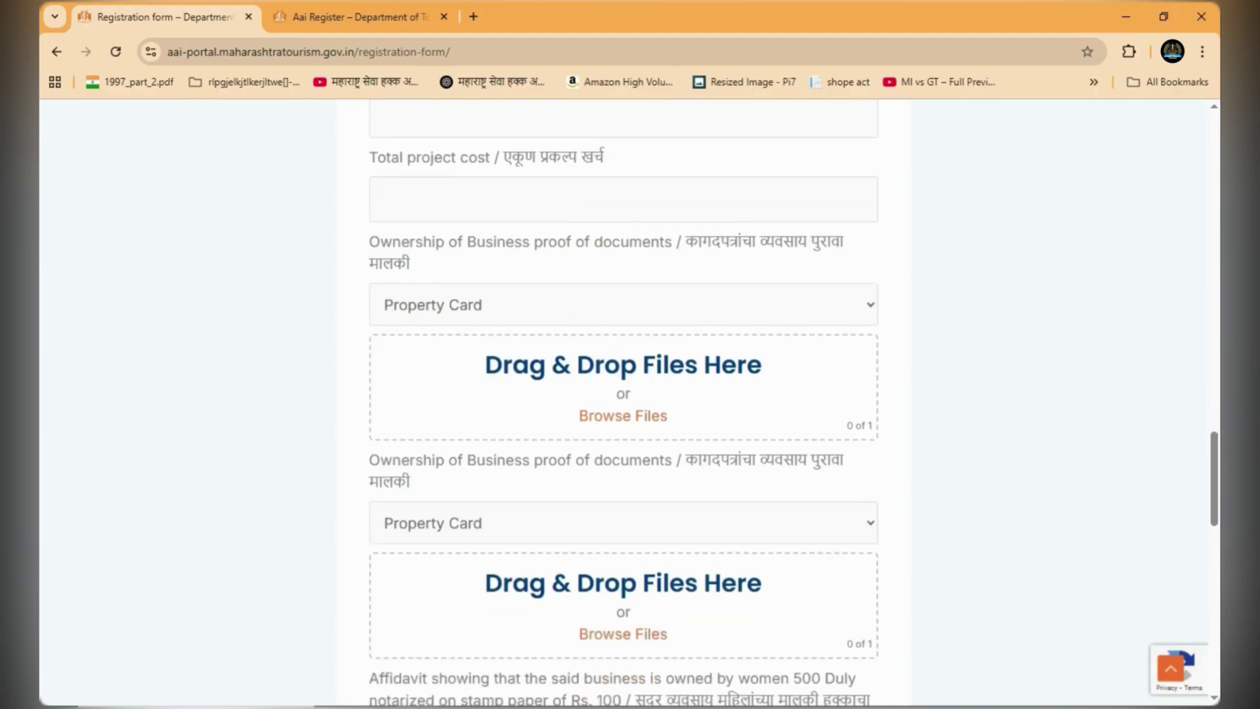
pyautogui.click(622, 304)
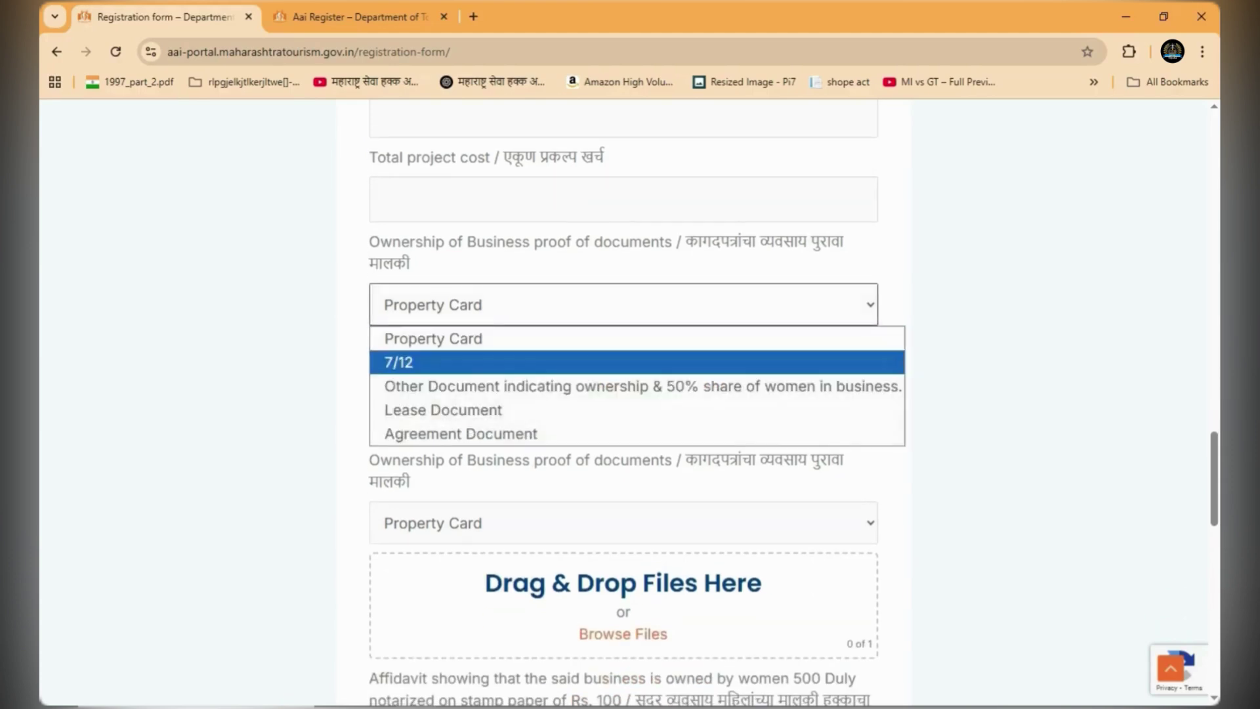
pyautogui.click(399, 363)
# Review every document type offered for the first Ownership of Business proof, keeping 7/12 selected.
pyautogui.click(622, 349)
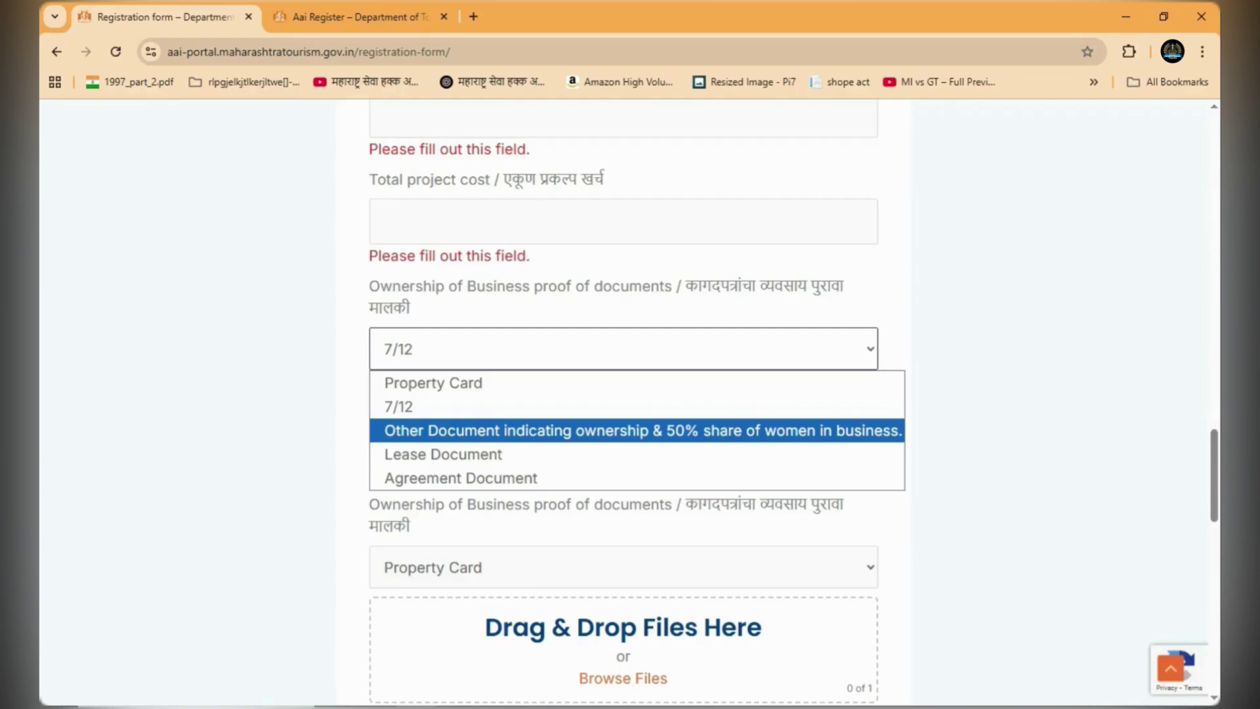
pyautogui.press('Up')
pyautogui.press('Down')
pyautogui.press('Down')
pyautogui.press('Down')
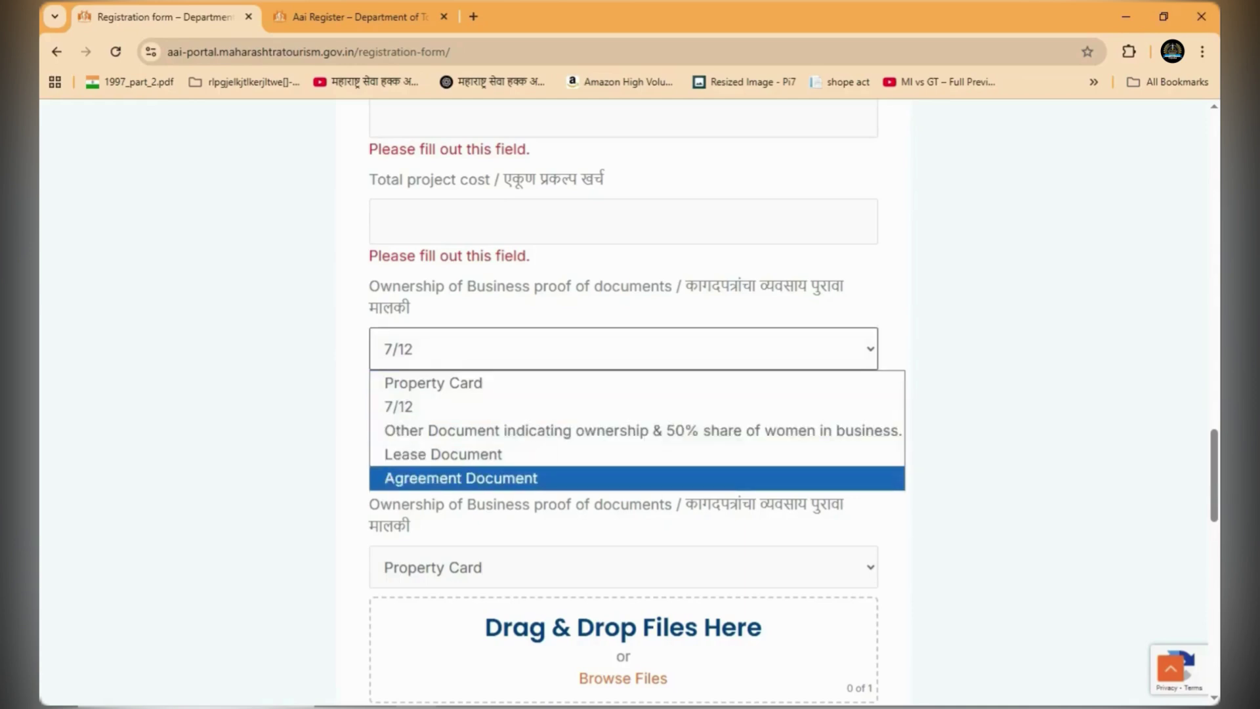
pyautogui.press('Up')
pyautogui.press('Up')
pyautogui.press('Up')
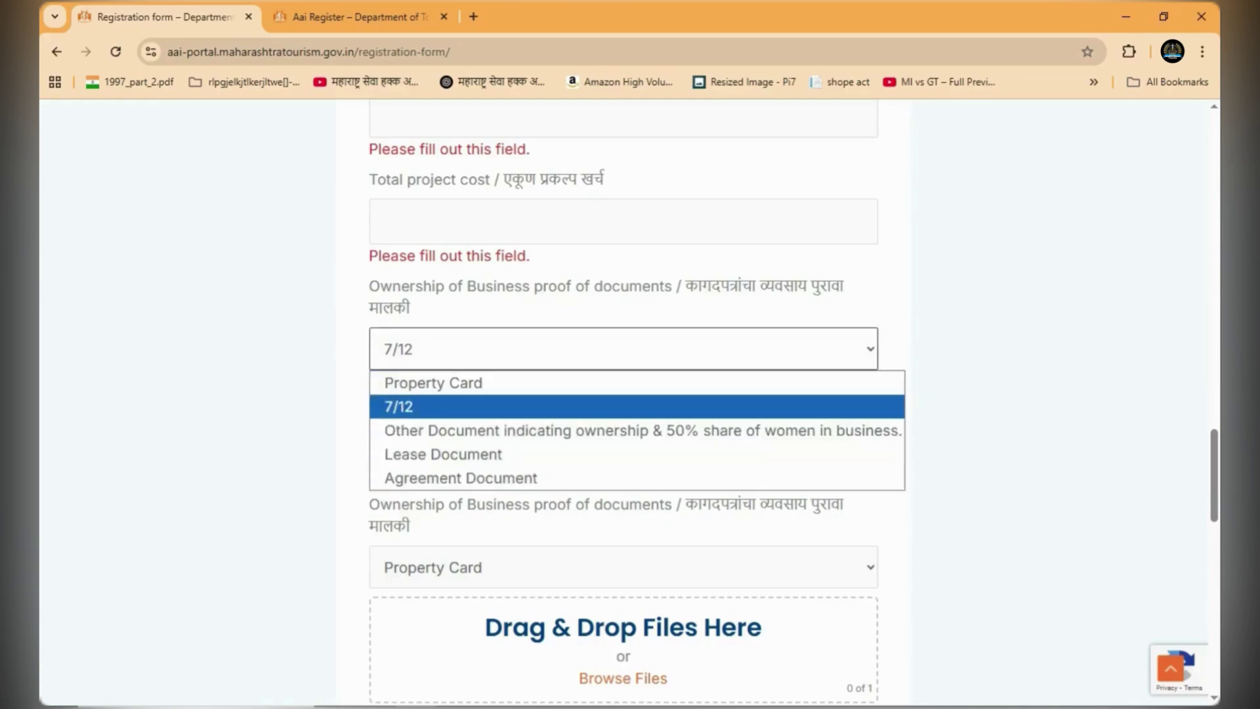
pyautogui.press('Down')
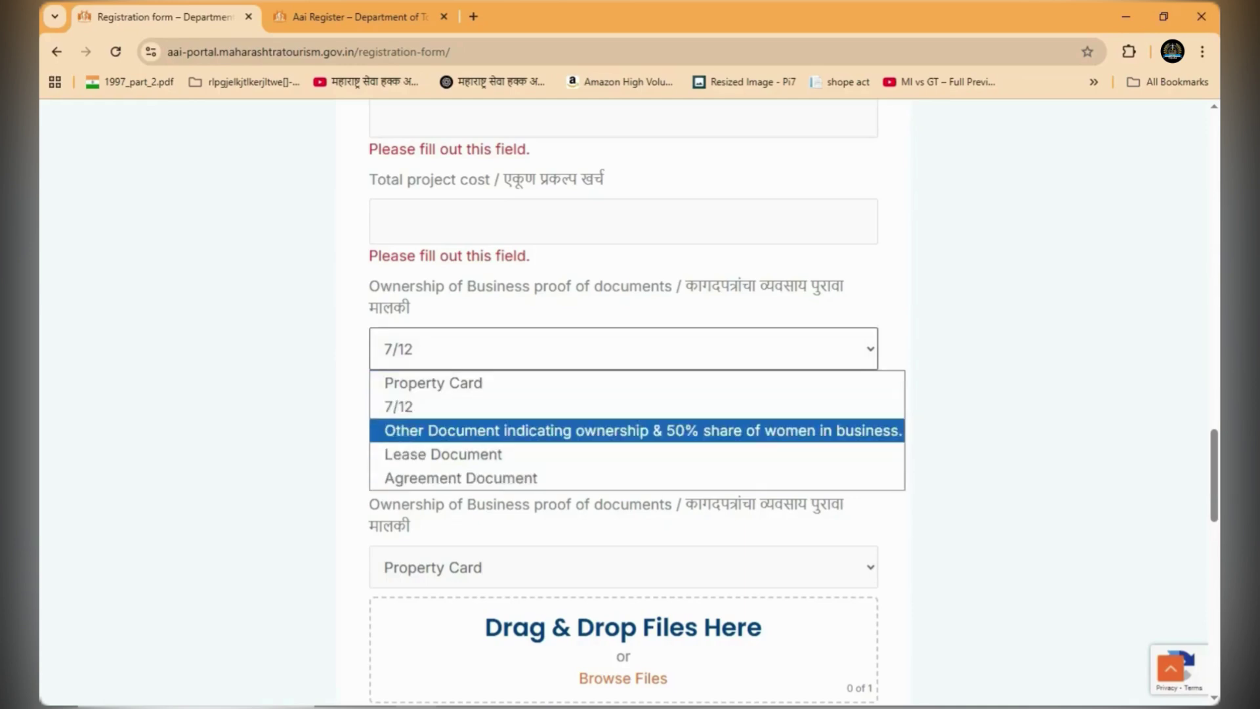
pyautogui.press('Down')
pyautogui.press('Down')
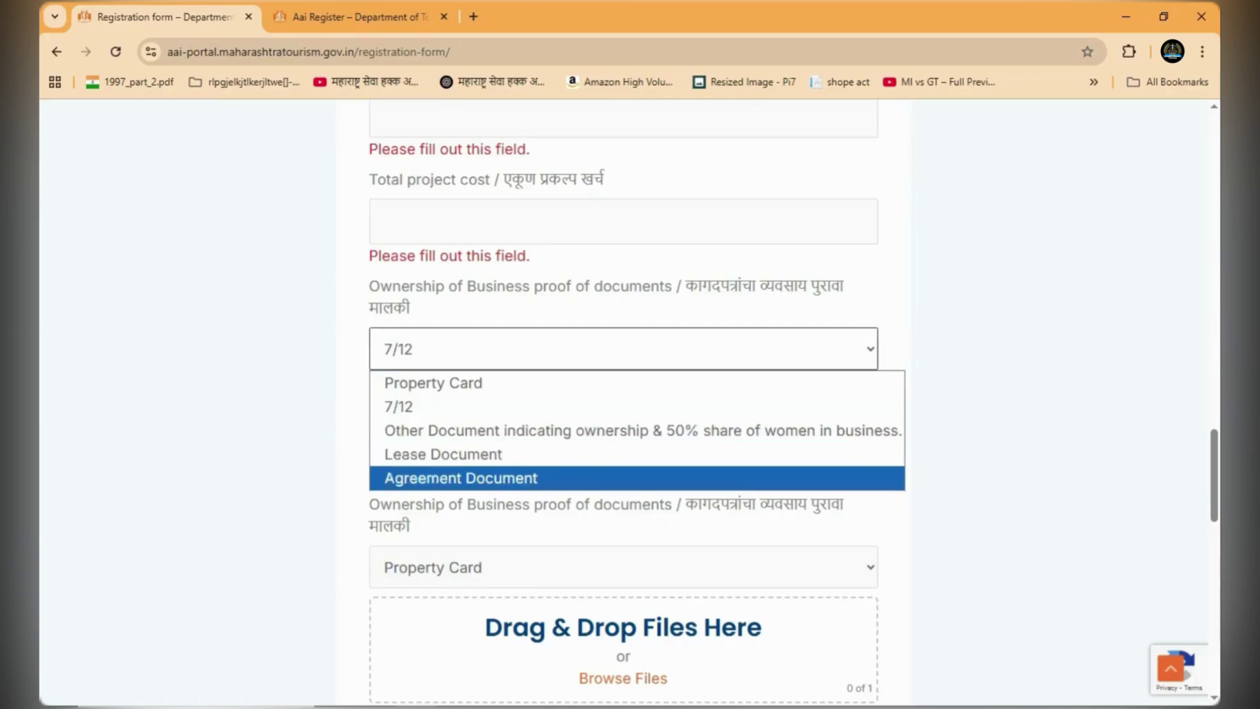
pyautogui.press('Escape')
# Examine the document types offered for the second Ownership of Business proof, keeping Property Card selected.
pyautogui.scroll(-2, 623, 406)
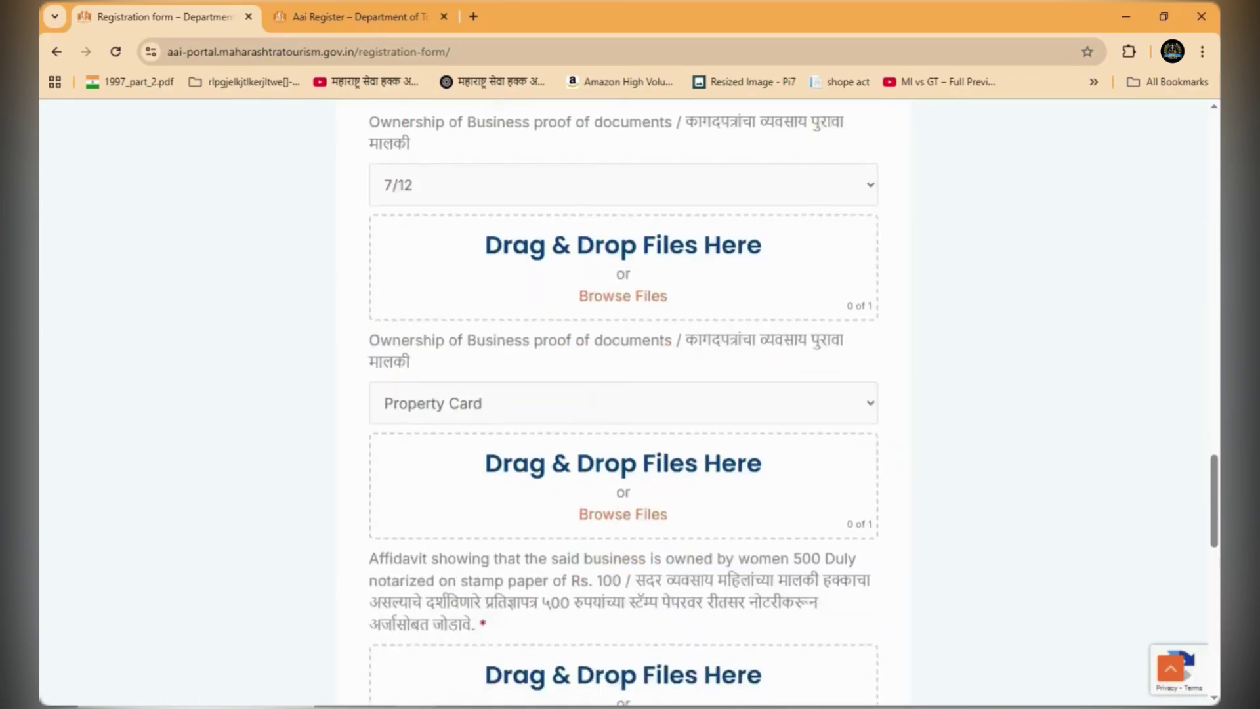
pyautogui.scroll(-1, 623, 406)
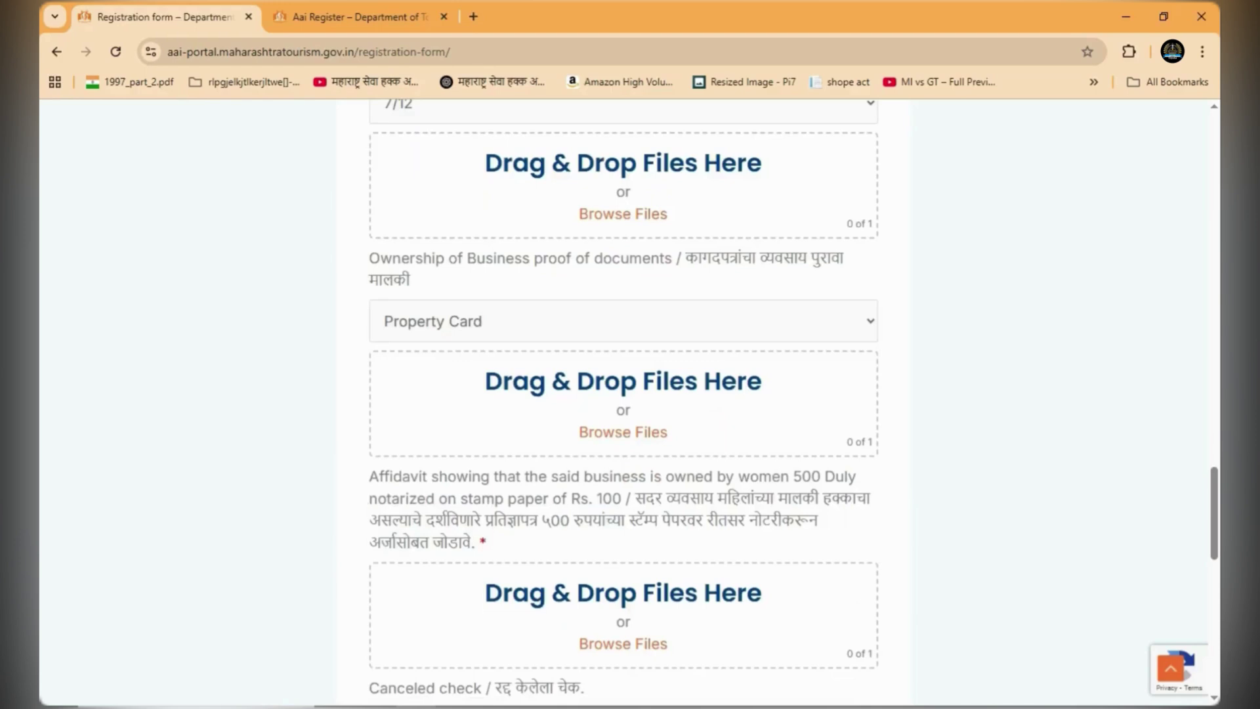
pyautogui.click(623, 321)
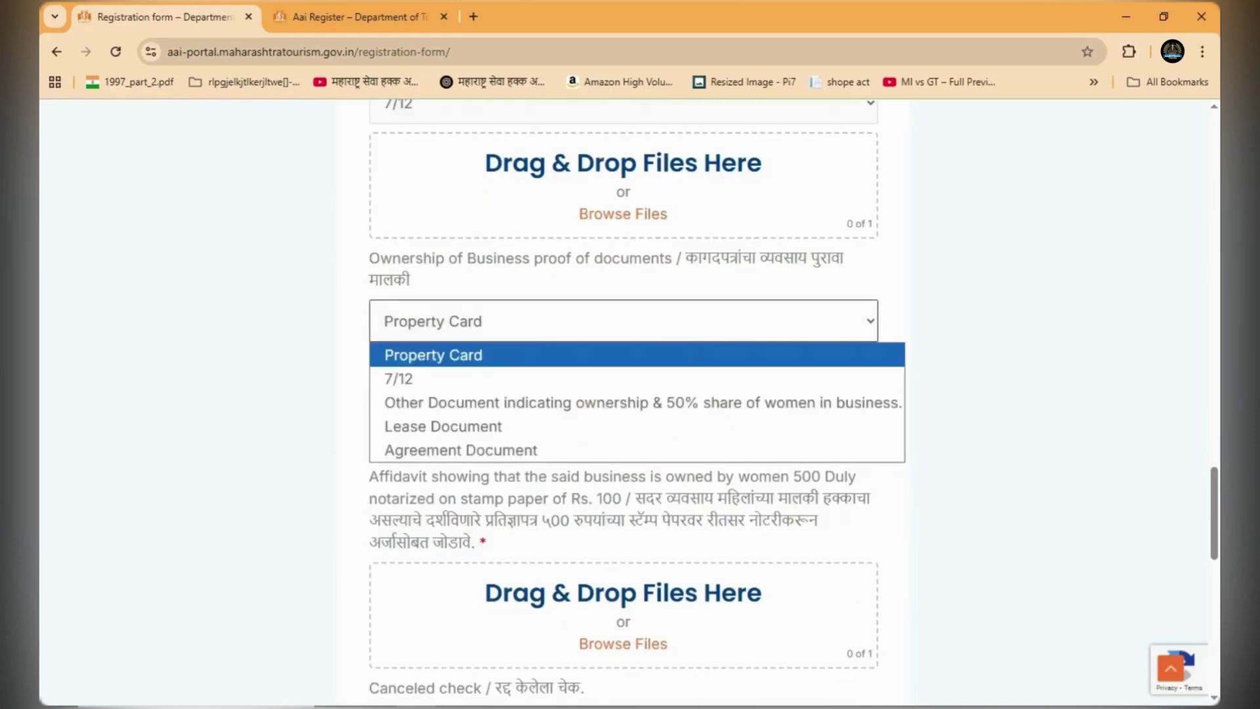
pyautogui.scroll(3, 622, 405)
pyautogui.scroll(-1, 623, 405)
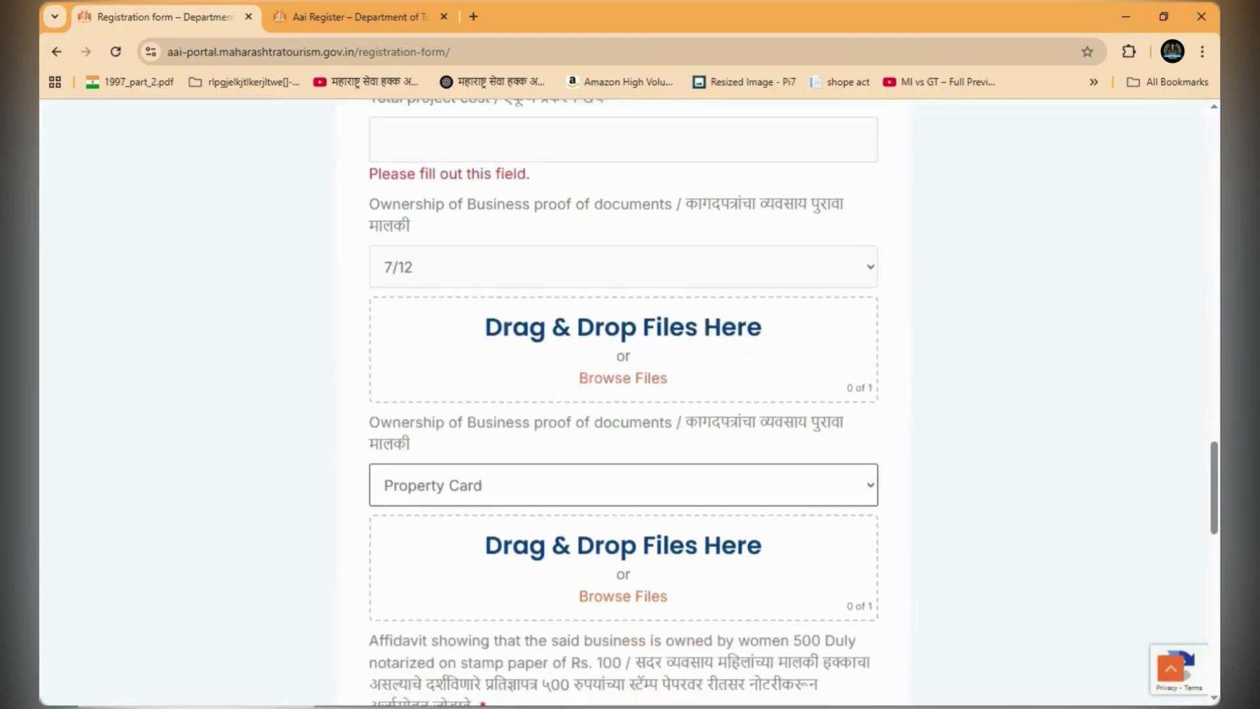
pyautogui.scroll(-2, 623, 406)
pyautogui.click(623, 321)
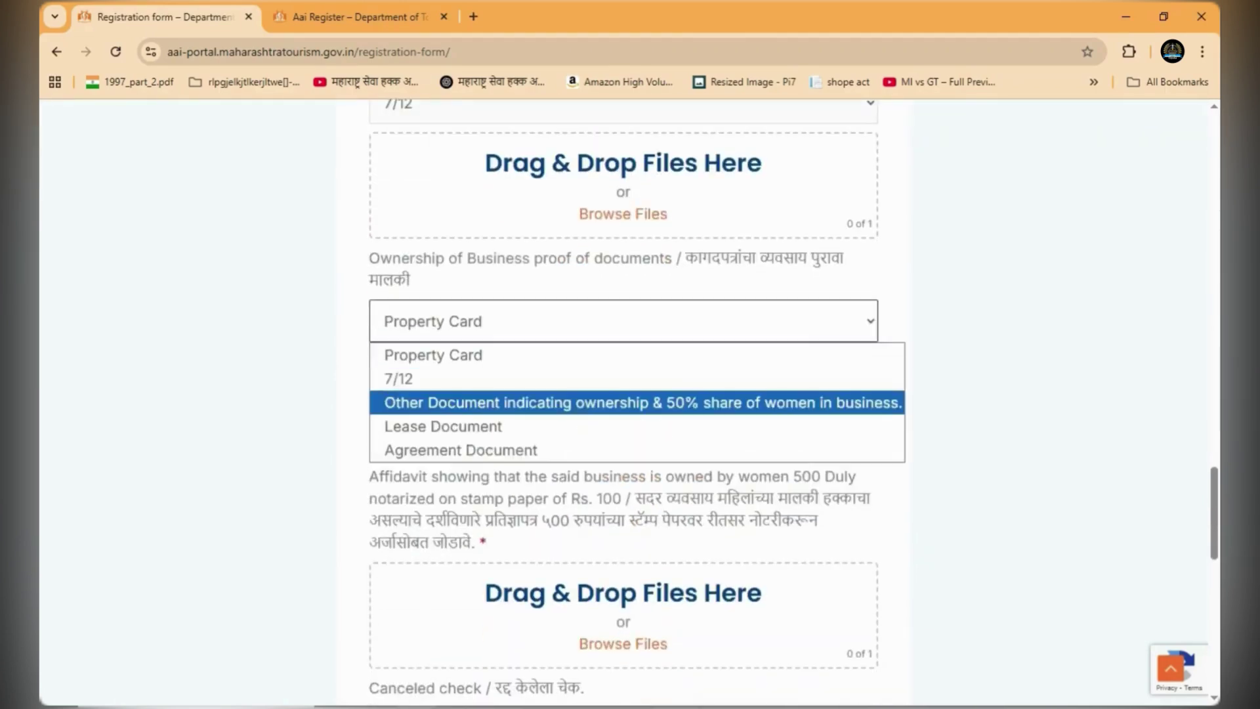
pyautogui.press('Escape')
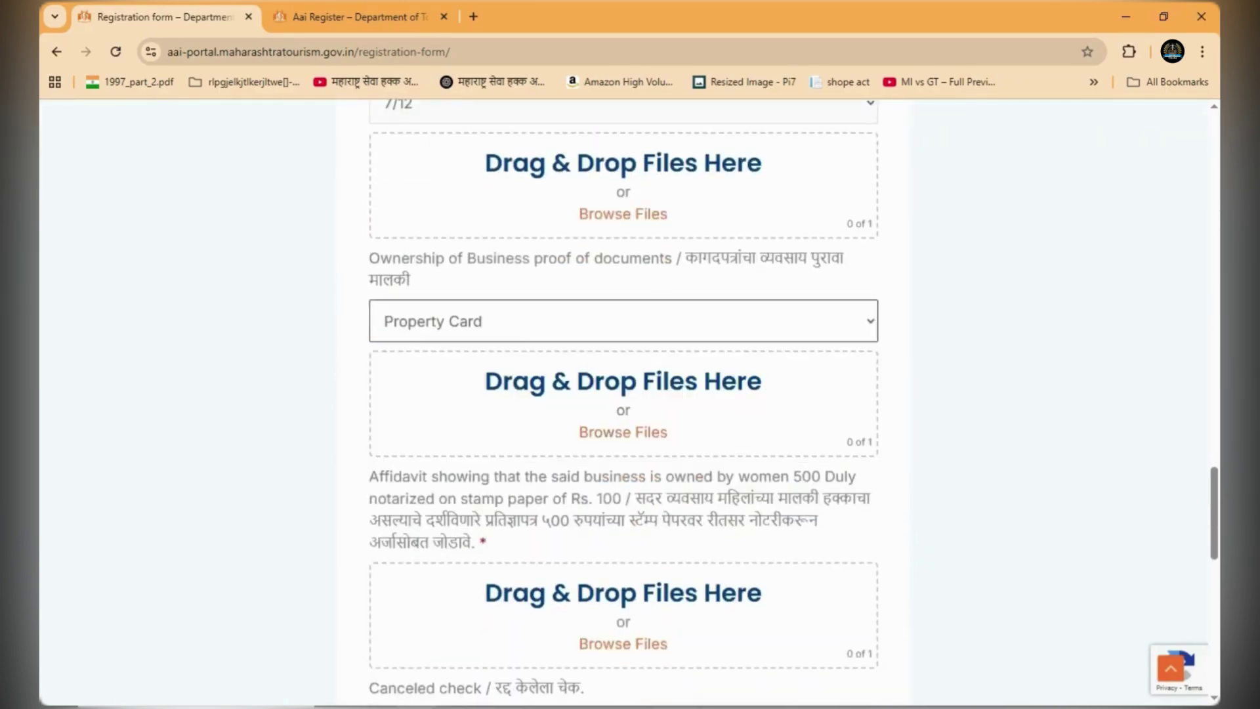
pyautogui.press('space')
# Examine the women-ownership affidavit and Canceled check uploads, opening the file chooser for the canceled check and dismissing it without picking a file.
pyautogui.scroll(-3, 623, 400)
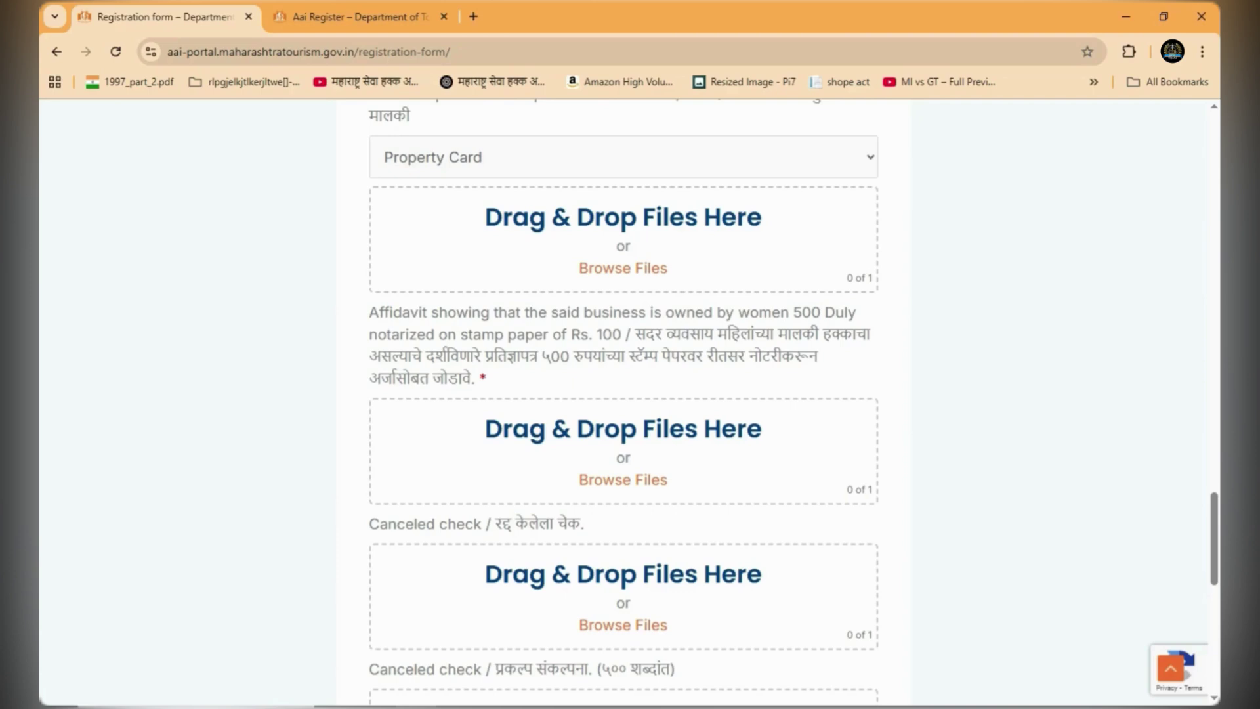
pyautogui.scroll(-1, 623, 394)
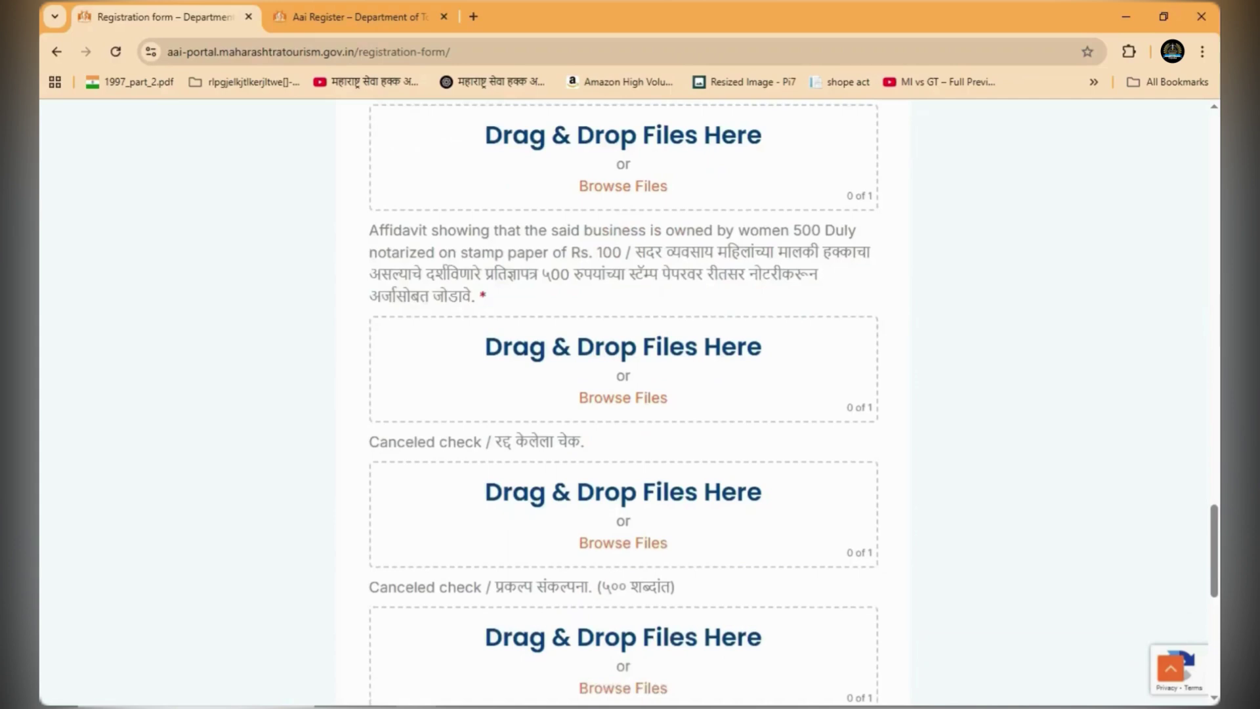
pyautogui.scroll(-1, 624, 394)
pyautogui.moveTo(368, 359); pyautogui.dragTo(584, 360)
pyautogui.click(622, 461)
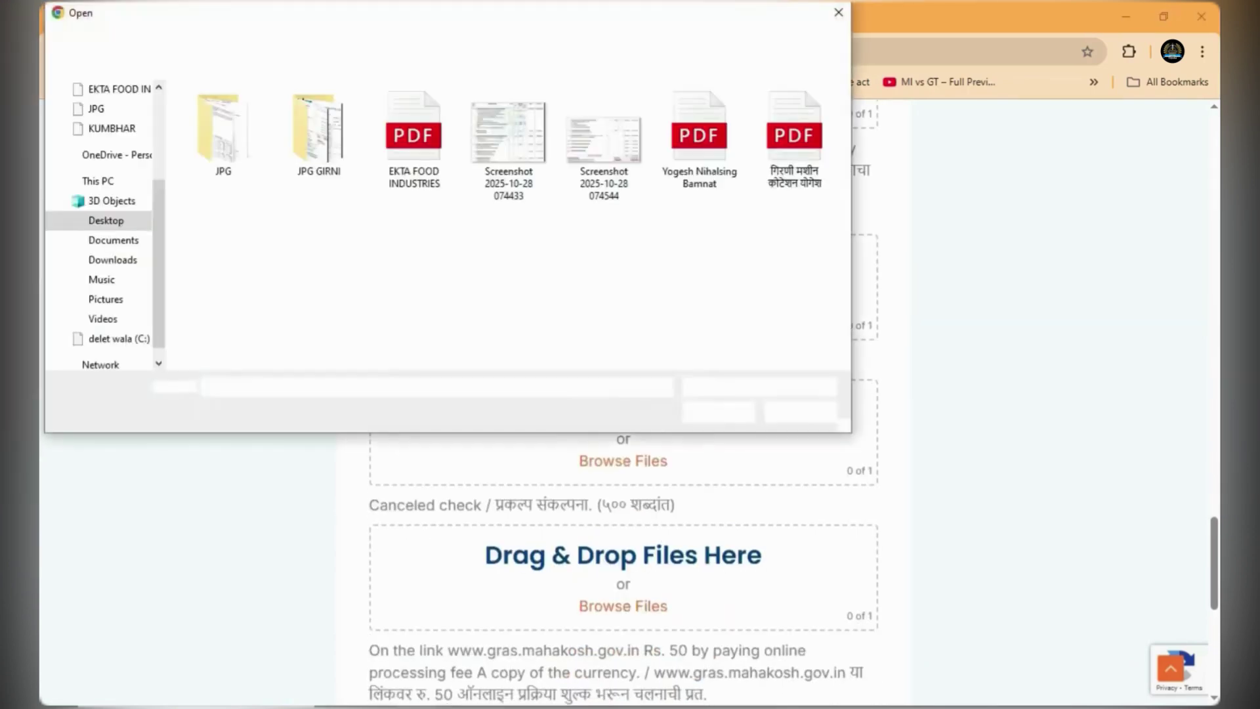
pyautogui.click(829, 15)
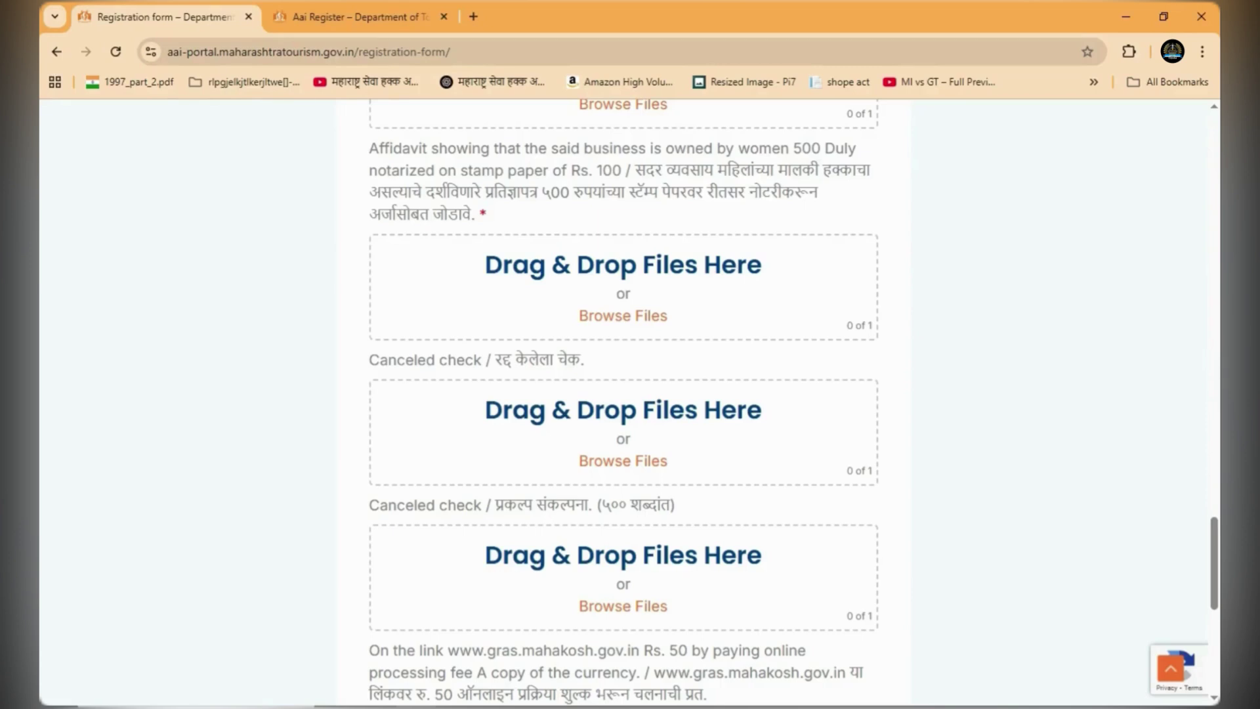
# Open the GRAS payment site at gras.mahakosh.gov.in/echallan/ in a new browser tab and dismiss its opening notices.
pyautogui.scroll(-3, 623, 400)
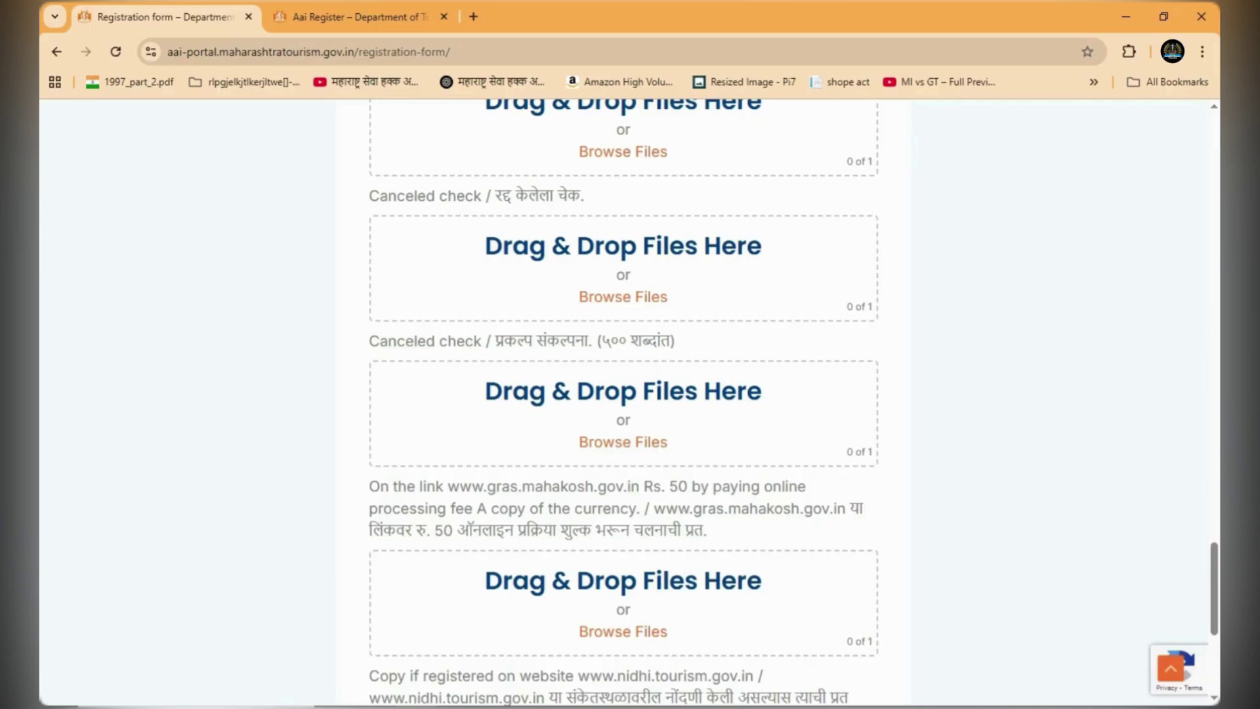
pyautogui.scroll(-4, 624, 394)
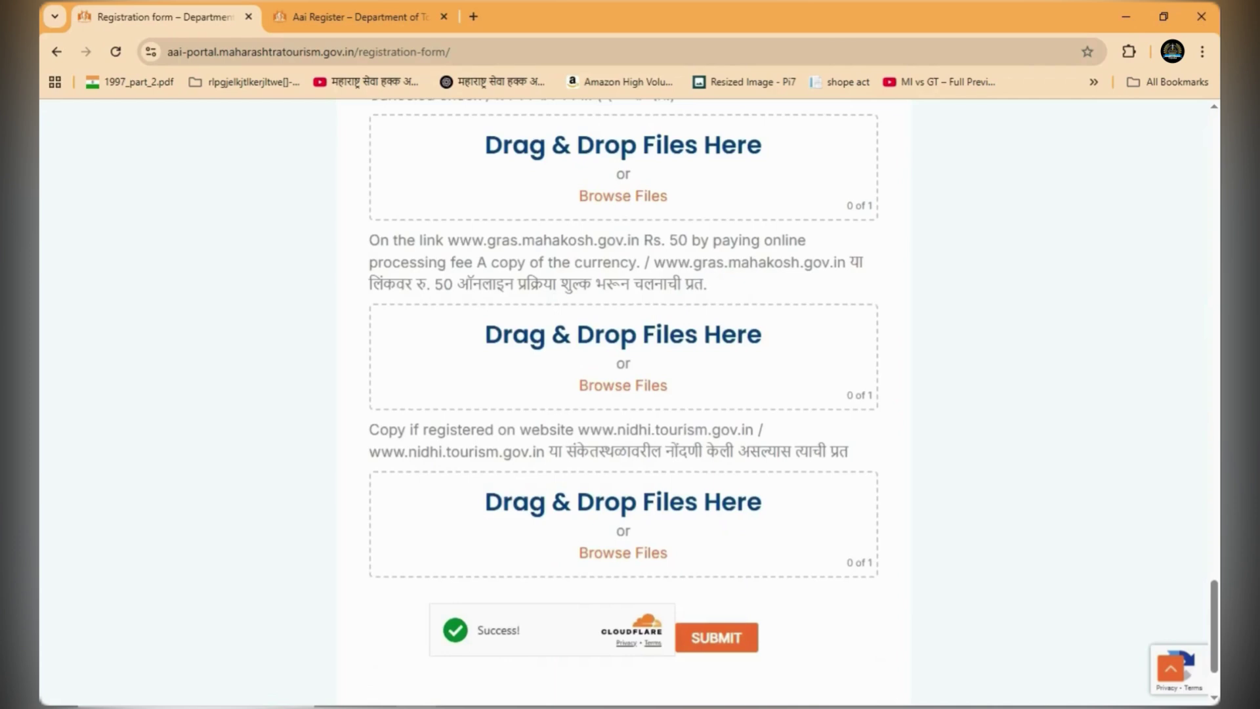
pyautogui.click(473, 16)
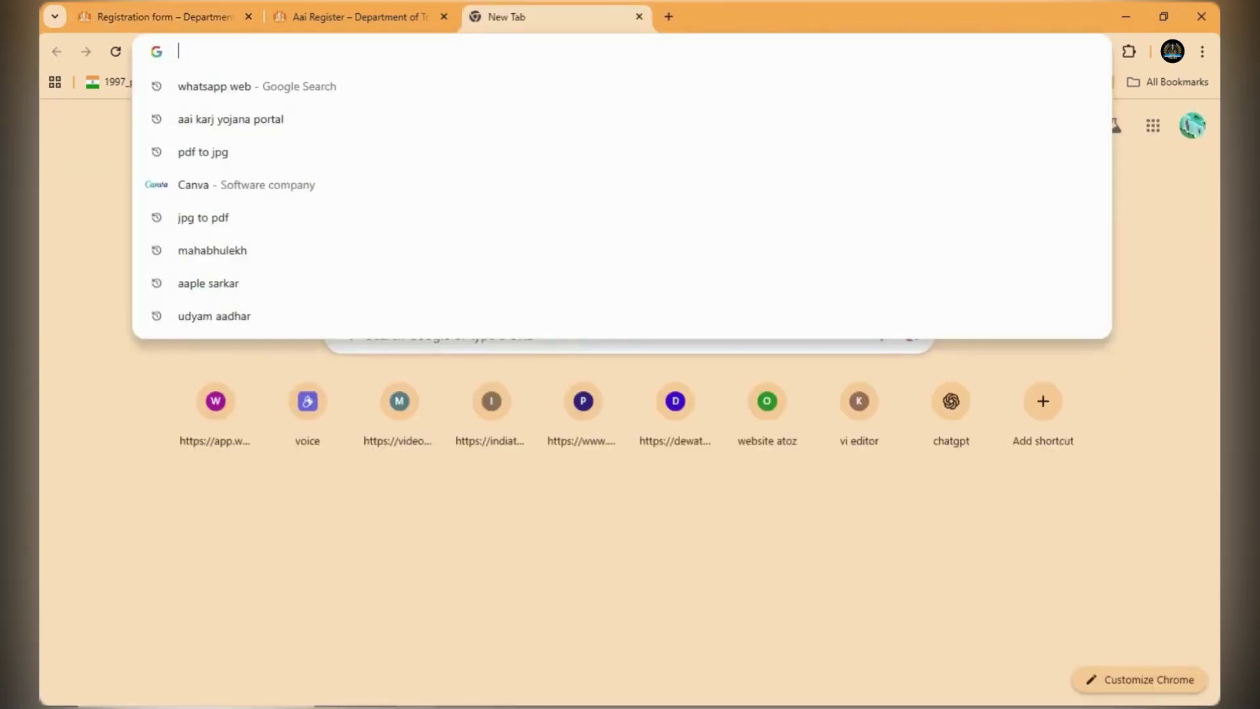
pyautogui.write('gras.mahakosh.gov.in/echallan/')
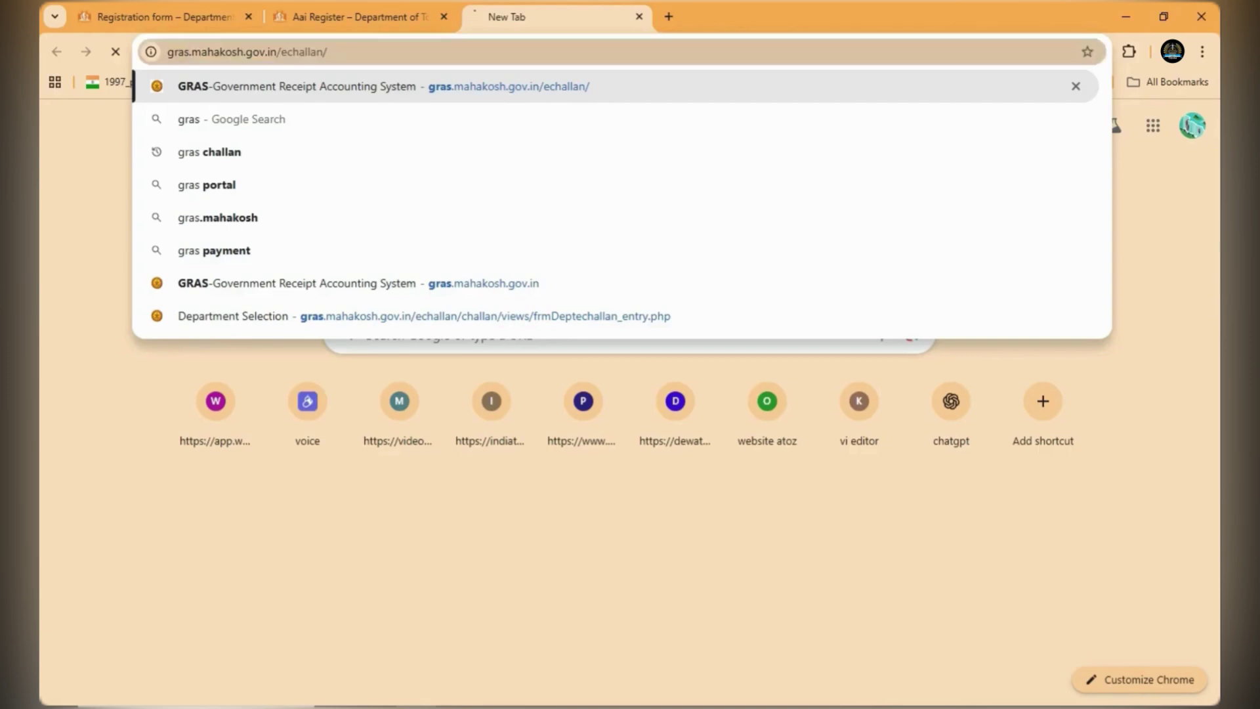
pyautogui.press('Return')
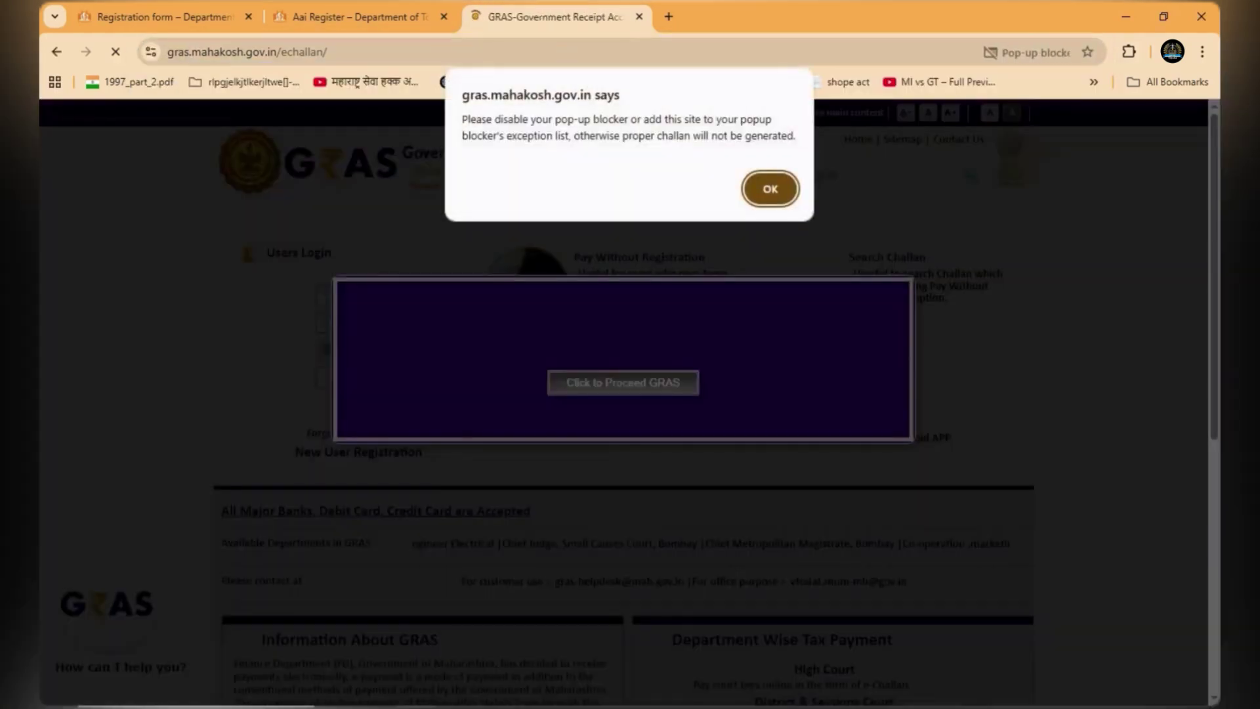
pyautogui.press('Return')
pyautogui.press('Return')
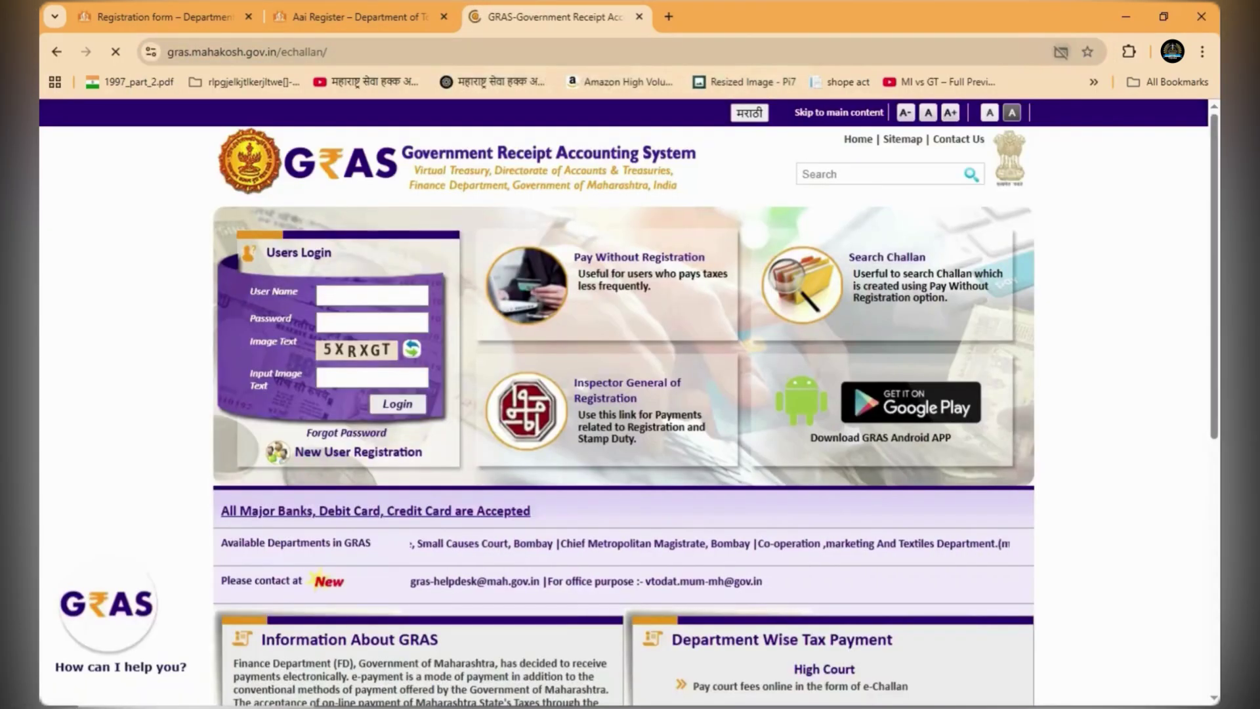
pyautogui.click(1060, 52)
pyautogui.click(867, 140)
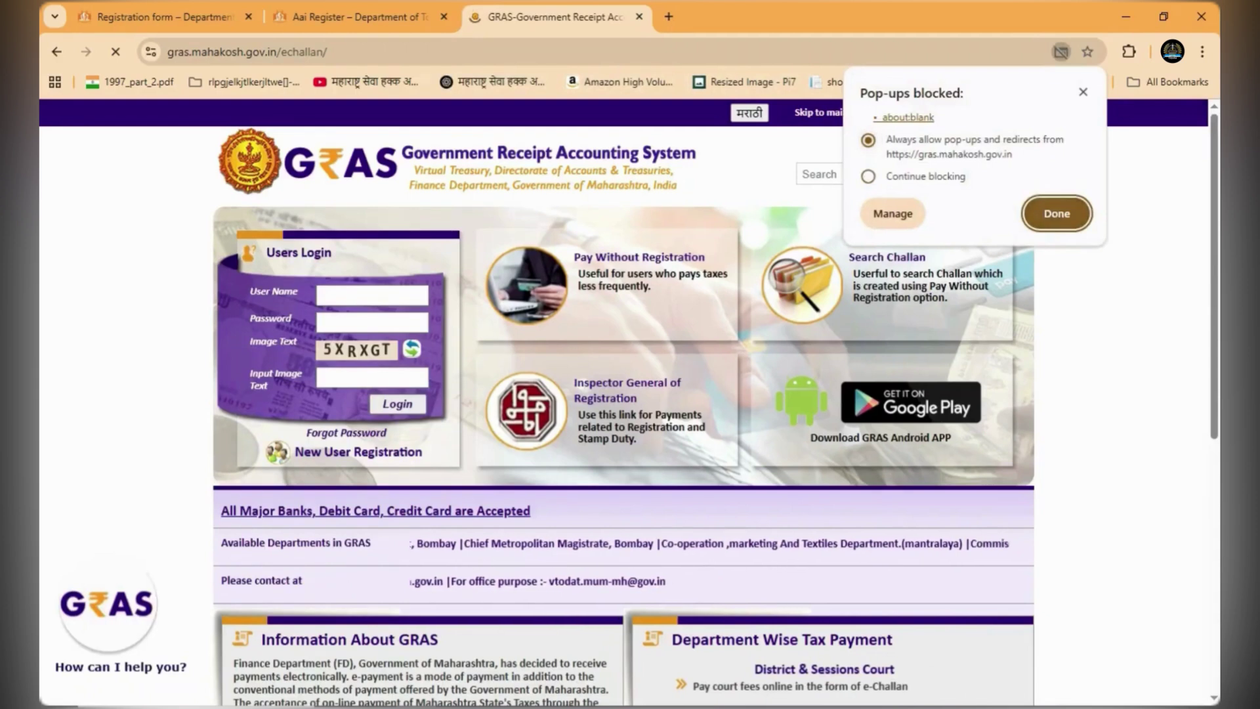
pyautogui.click(1056, 213)
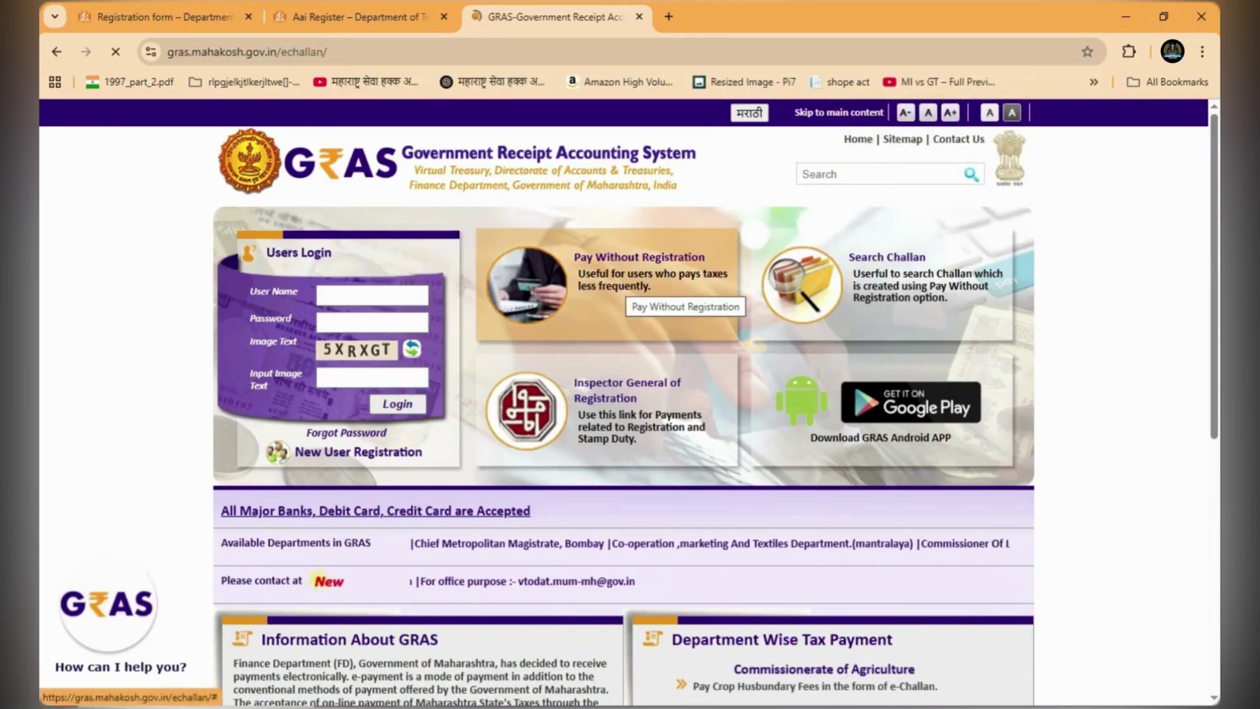
# Start a payment without registration and submit Directorate of Tourism as the department.
pyautogui.click(624, 292)
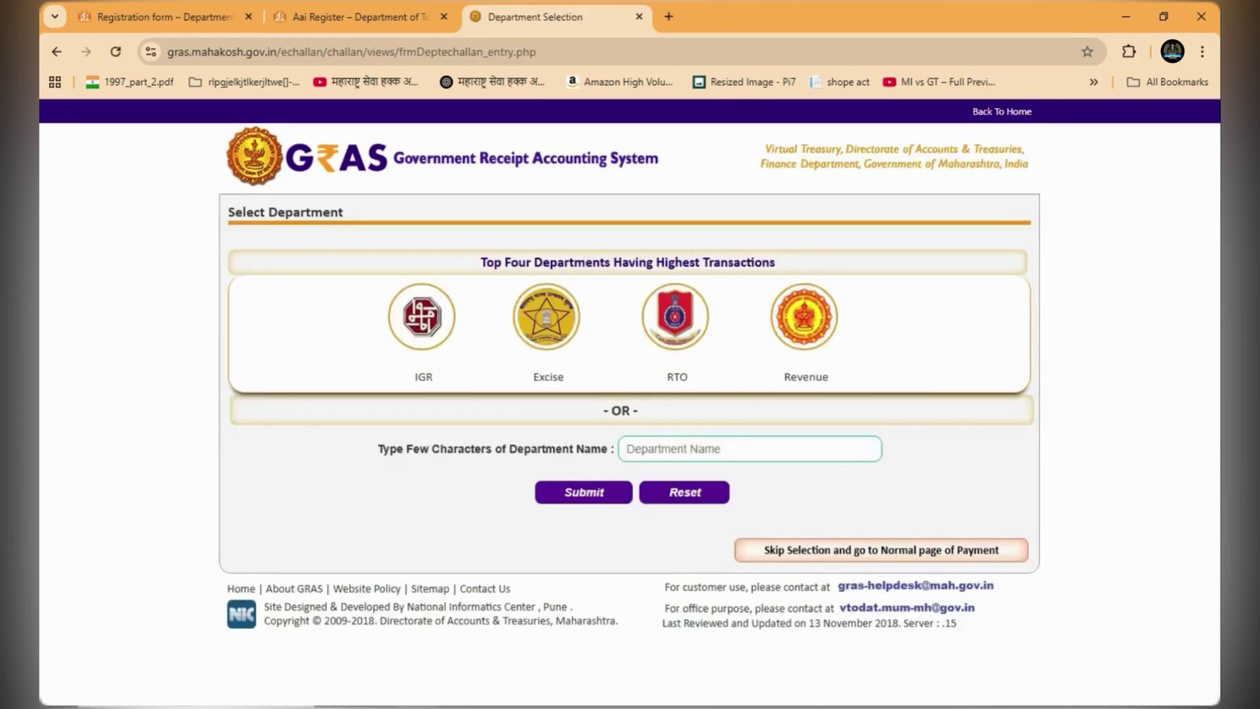
pyautogui.click(628, 448)
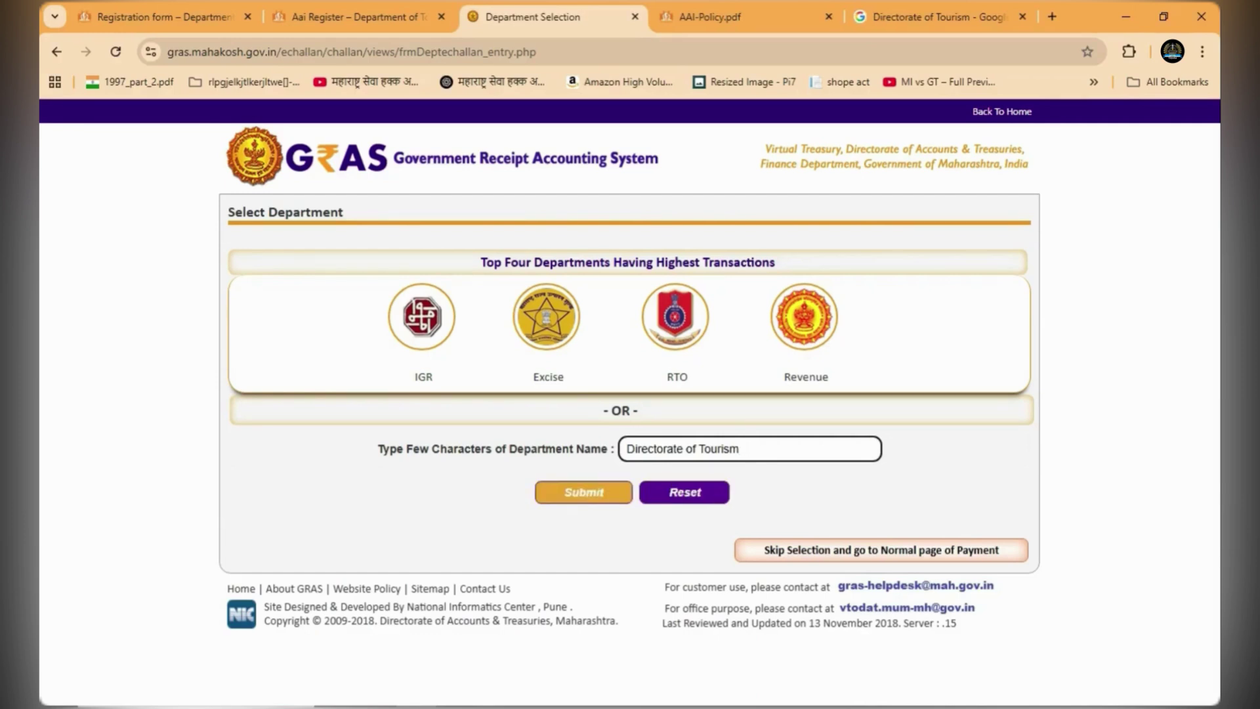
pyautogui.click(583, 492)
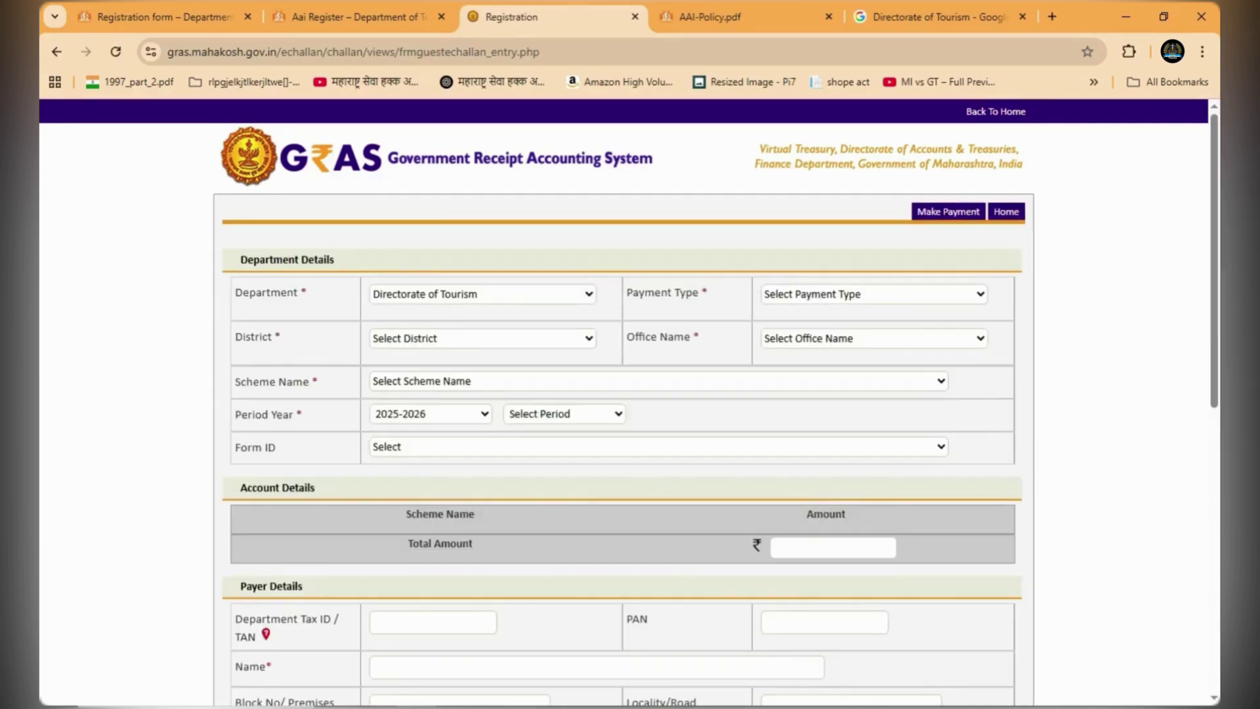
# Set the payment type to OTHER RECEIPTS, the district to PUNE and the office to ASSISTANT DIRECTOR TOURISM PUNE.
pyautogui.click(873, 294)
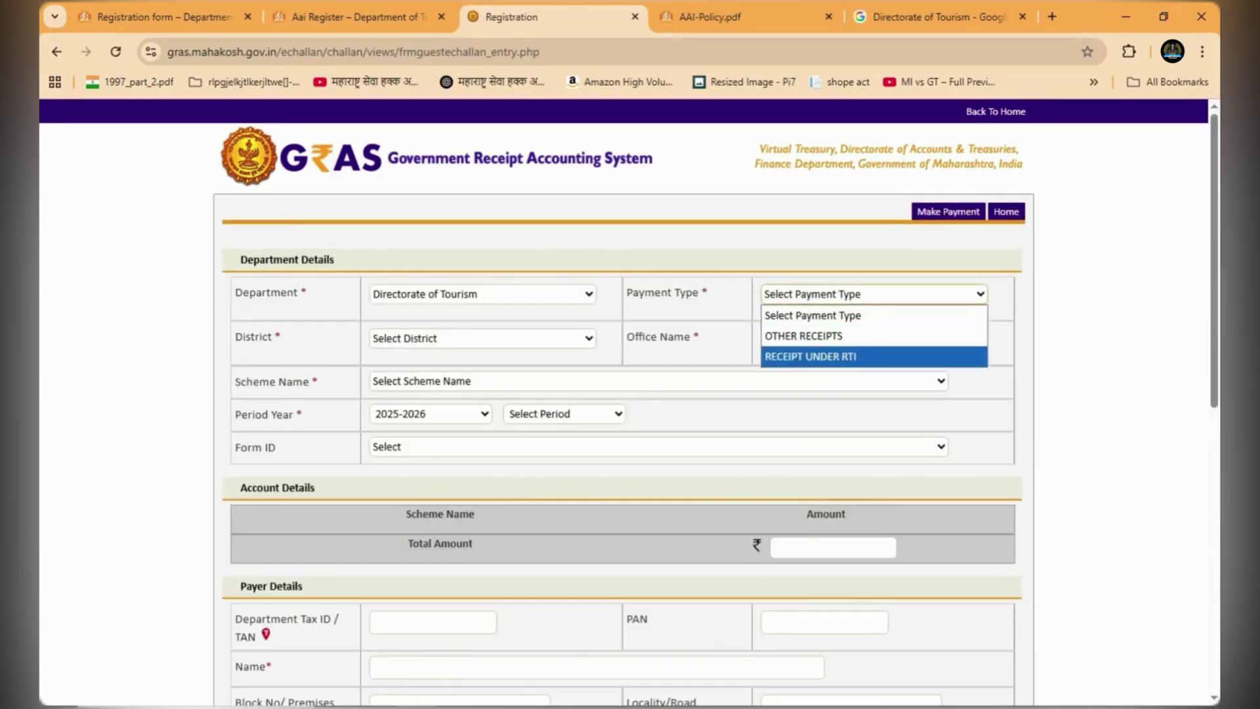
pyautogui.click(804, 336)
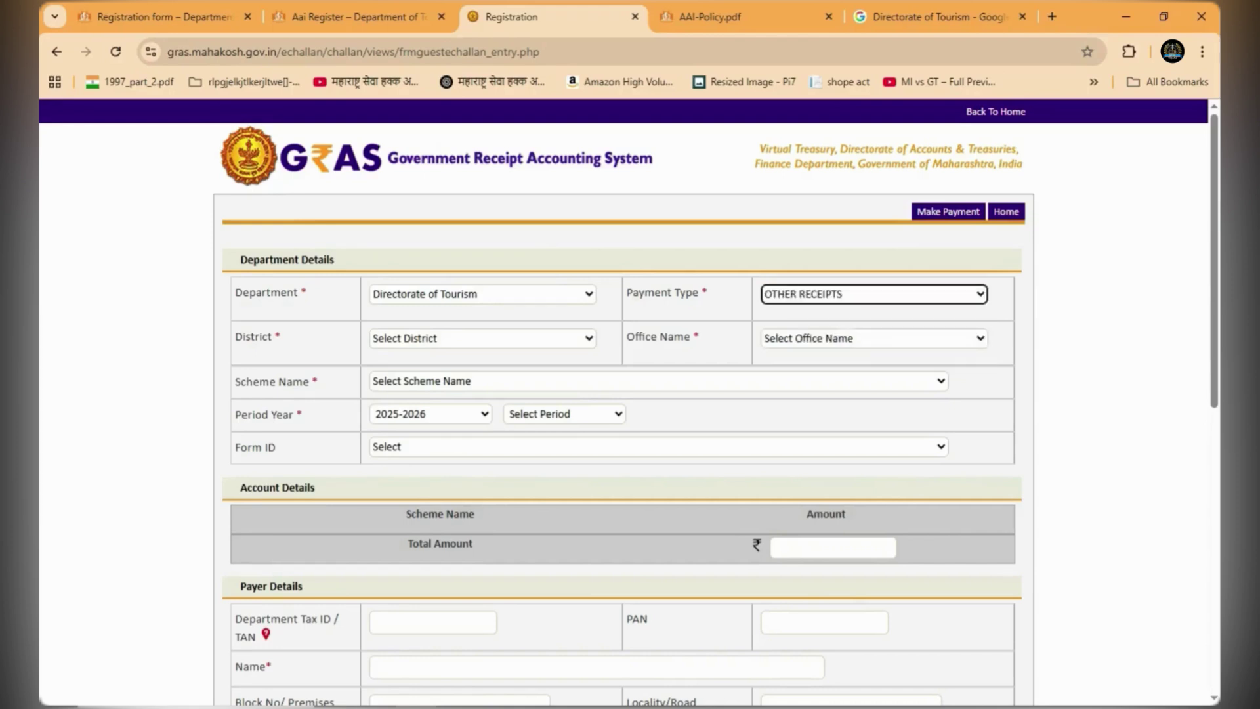
pyautogui.scroll(-1, 630, 394)
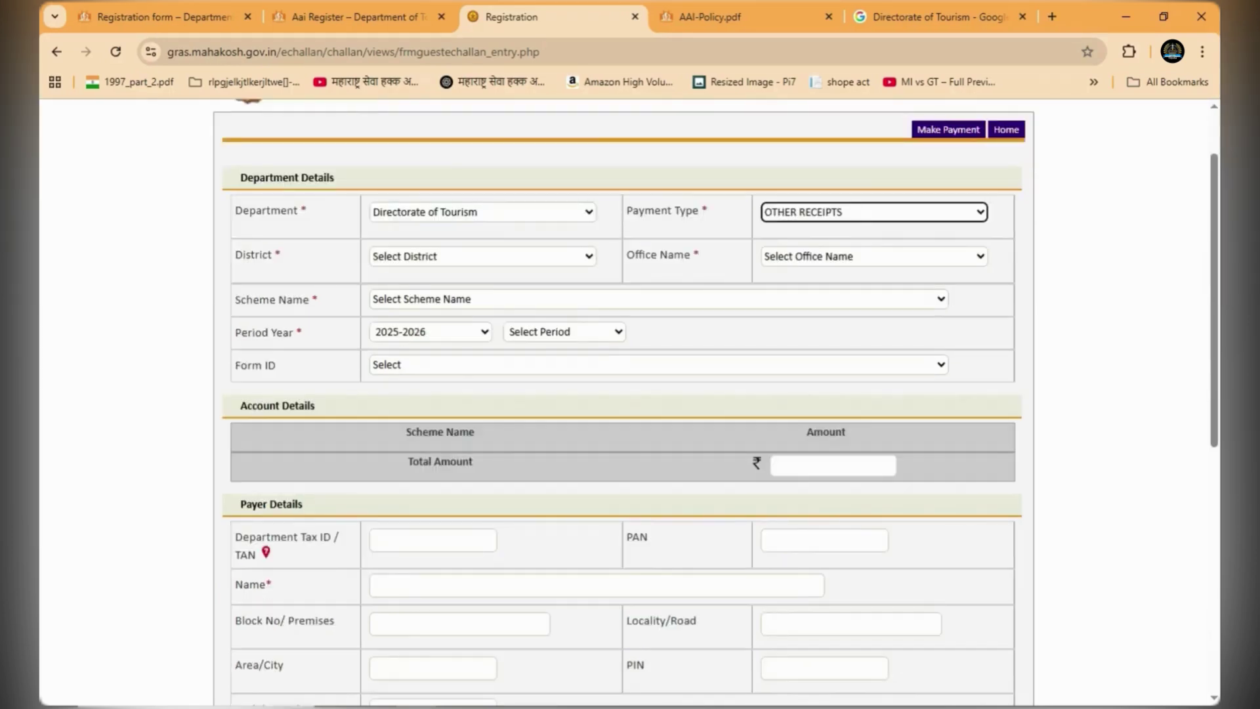
pyautogui.click(482, 256)
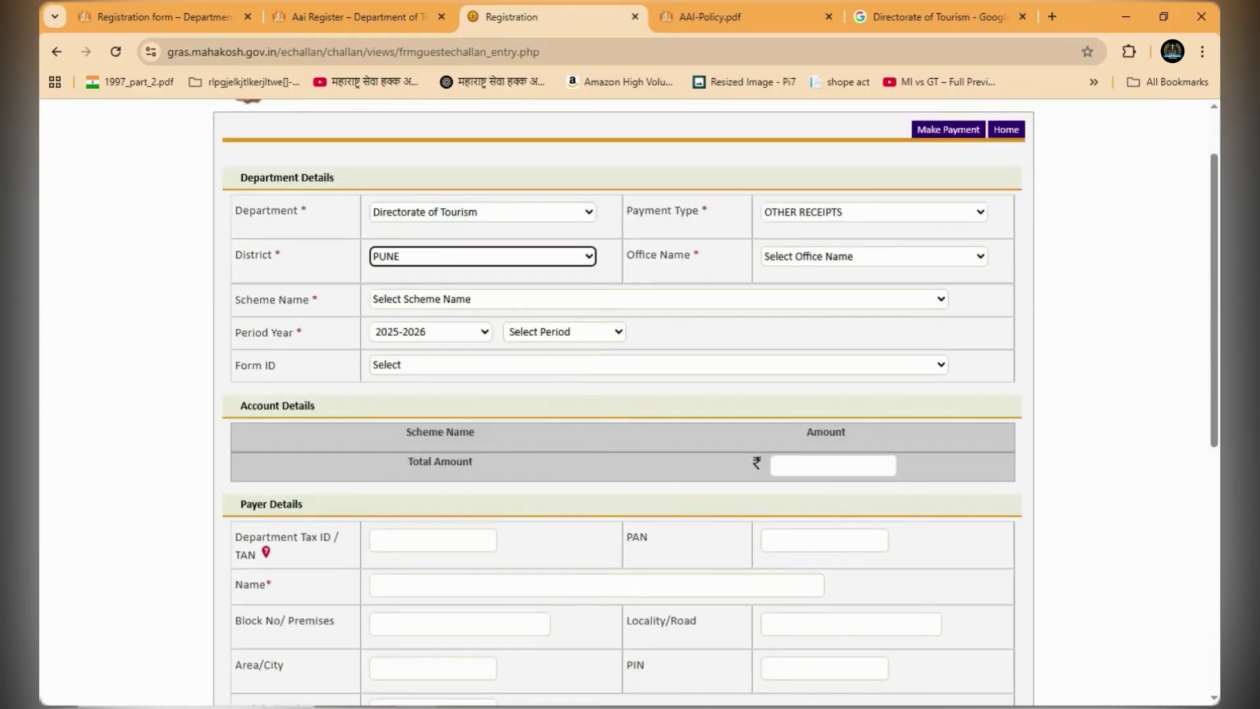
pyautogui.click(874, 256)
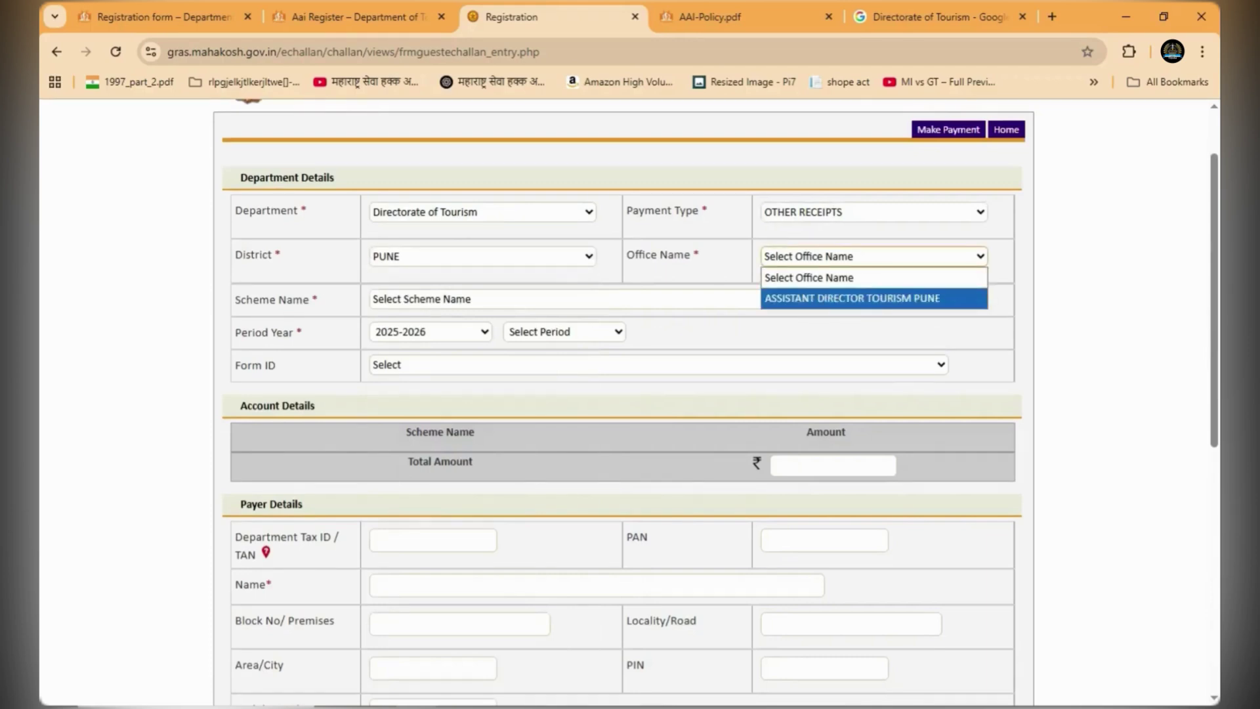
pyautogui.press('Return')
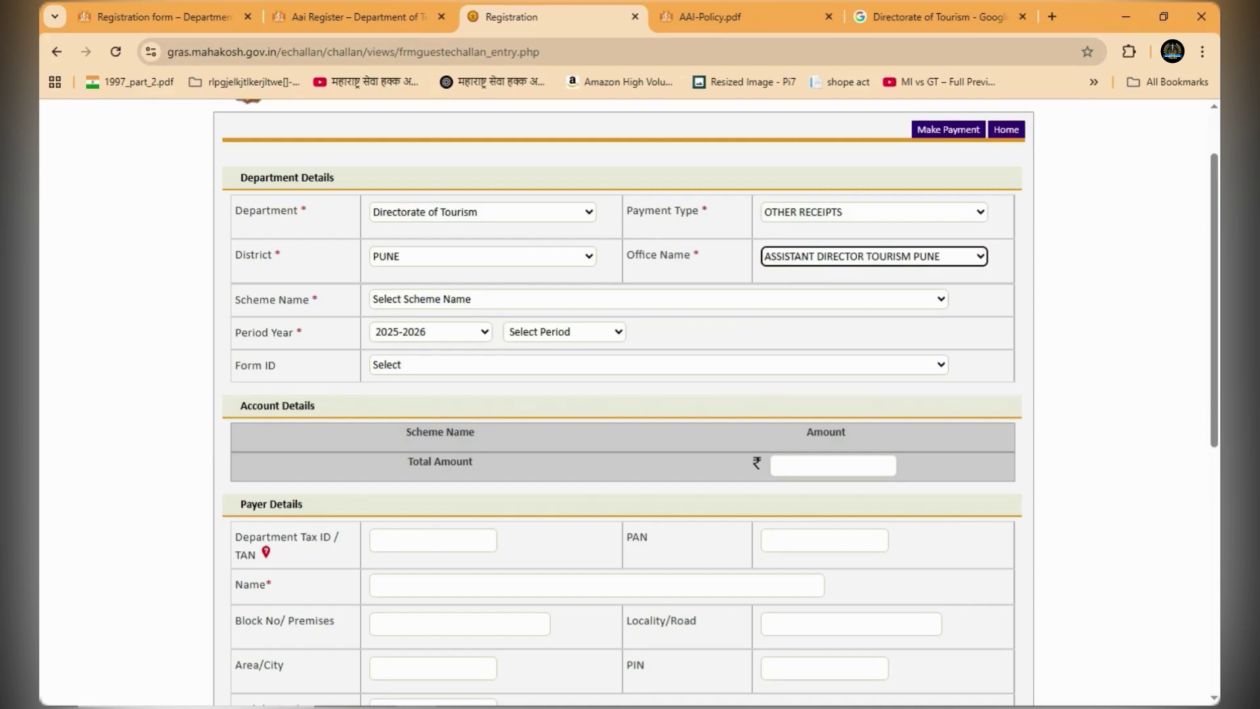
# Set the scheme name to Other Receipts and the 2025-2026 period to One Time/Adhoc.
pyautogui.click(657, 299)
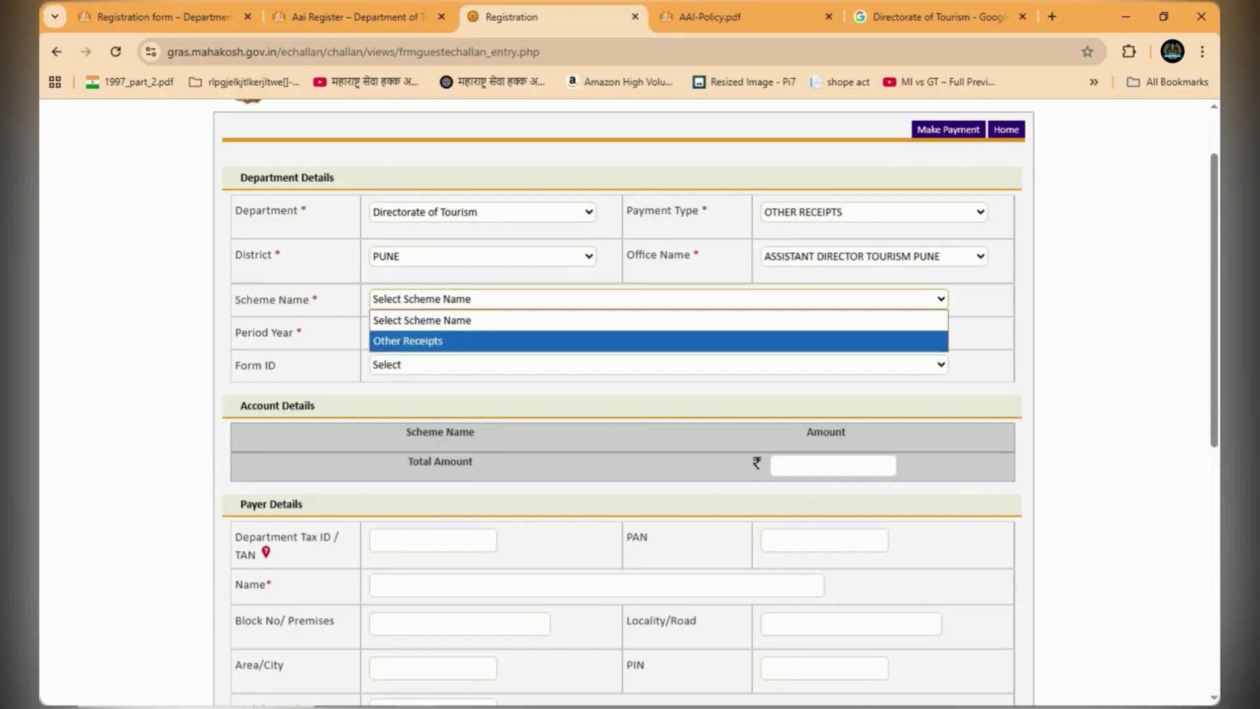
pyautogui.press('Return')
pyautogui.scroll(-1, 629, 394)
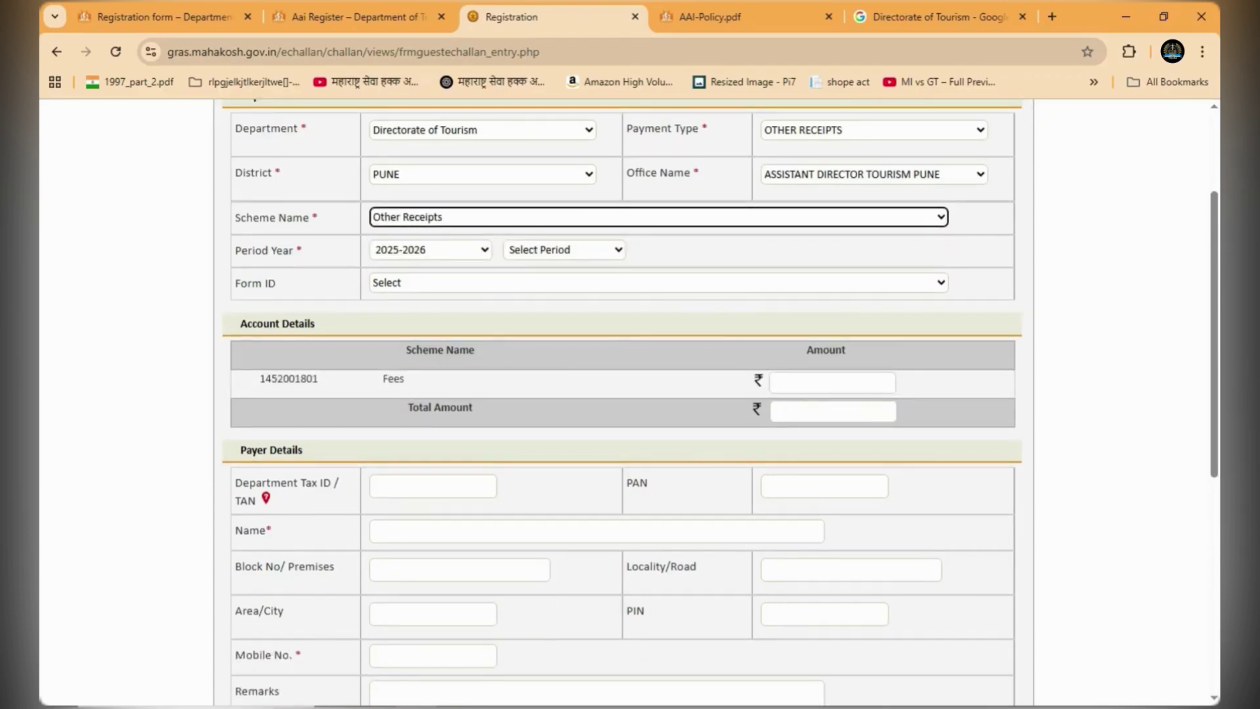
pyautogui.press('Tab')
pyautogui.hotkey('alt', 'Down')
pyautogui.press('Down')
pyautogui.press('Down')
pyautogui.press('Down')
pyautogui.press('Down')
pyautogui.press('Down')
pyautogui.press('Down')
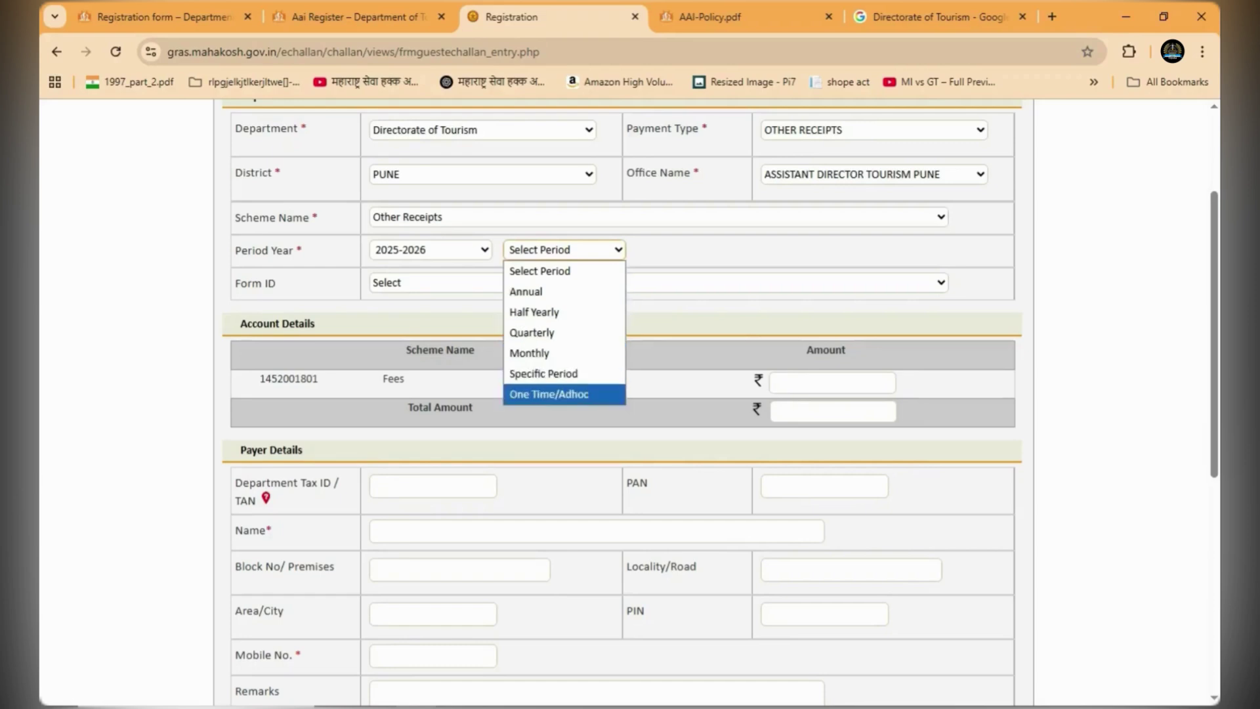
pyautogui.press('Return')
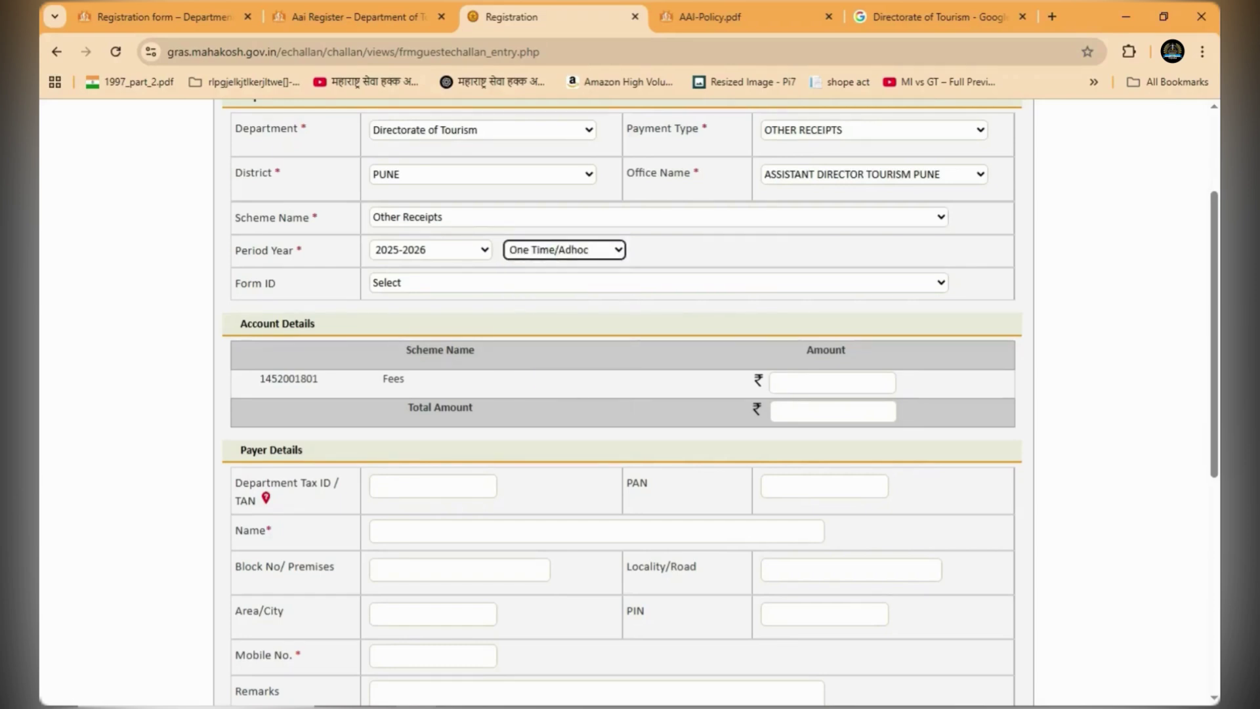
pyautogui.hotkey('alt', 'Down')
pyautogui.press('Return')
# Check the Form ID field and its choices without selecting one.
pyautogui.scroll(-1, 629, 402)
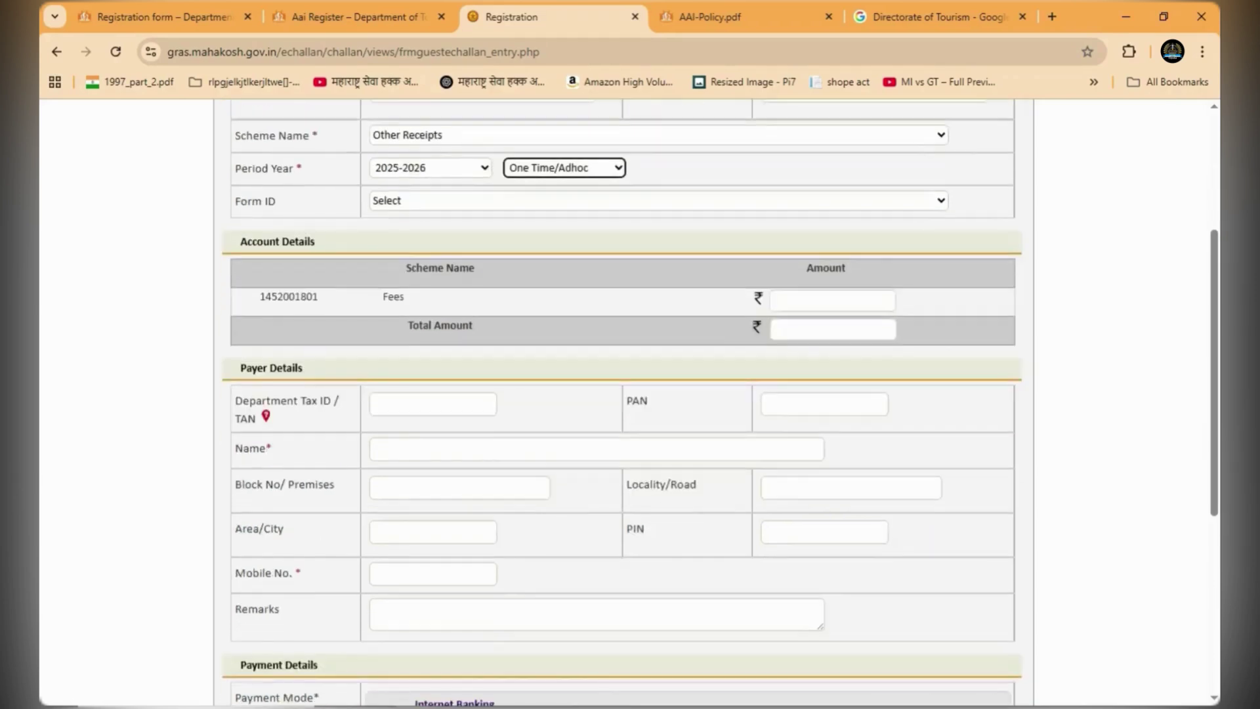
pyautogui.moveTo(240, 201); pyautogui.dragTo(276, 201)
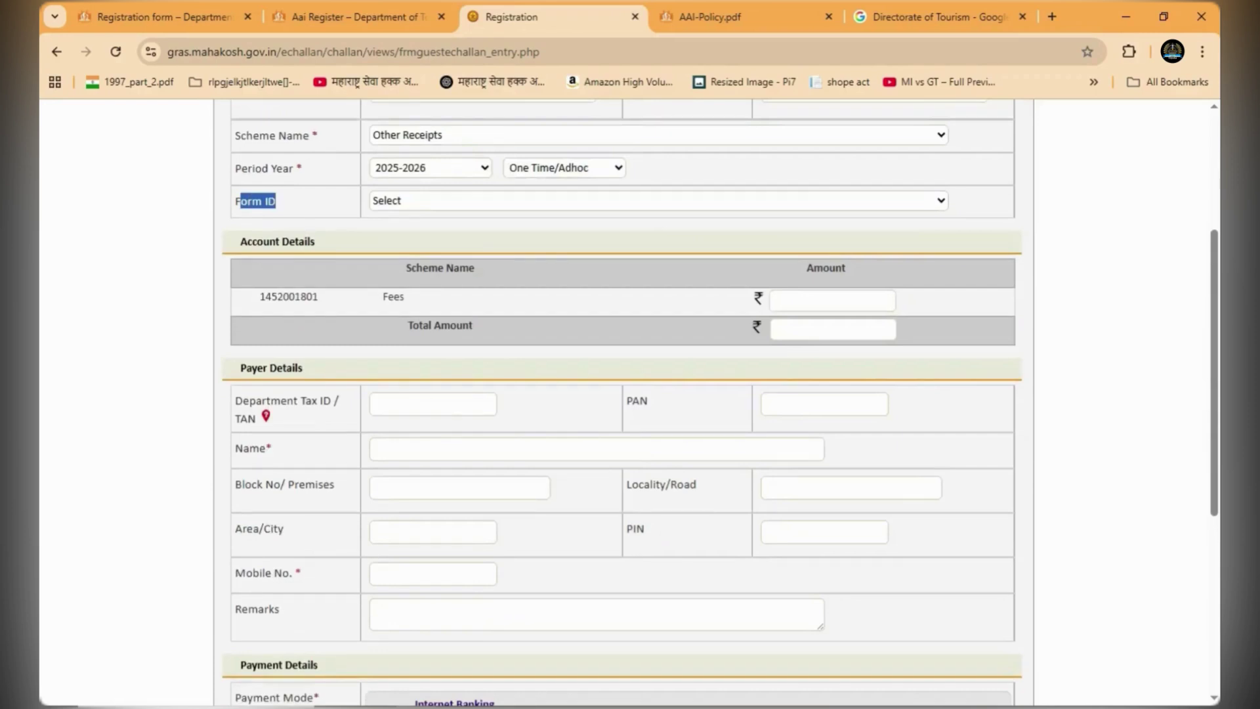
pyautogui.click(657, 201)
pyautogui.press('Escape')
# Enter 50 as the Fees amount in the account details.
pyautogui.scroll(-2, 629, 402)
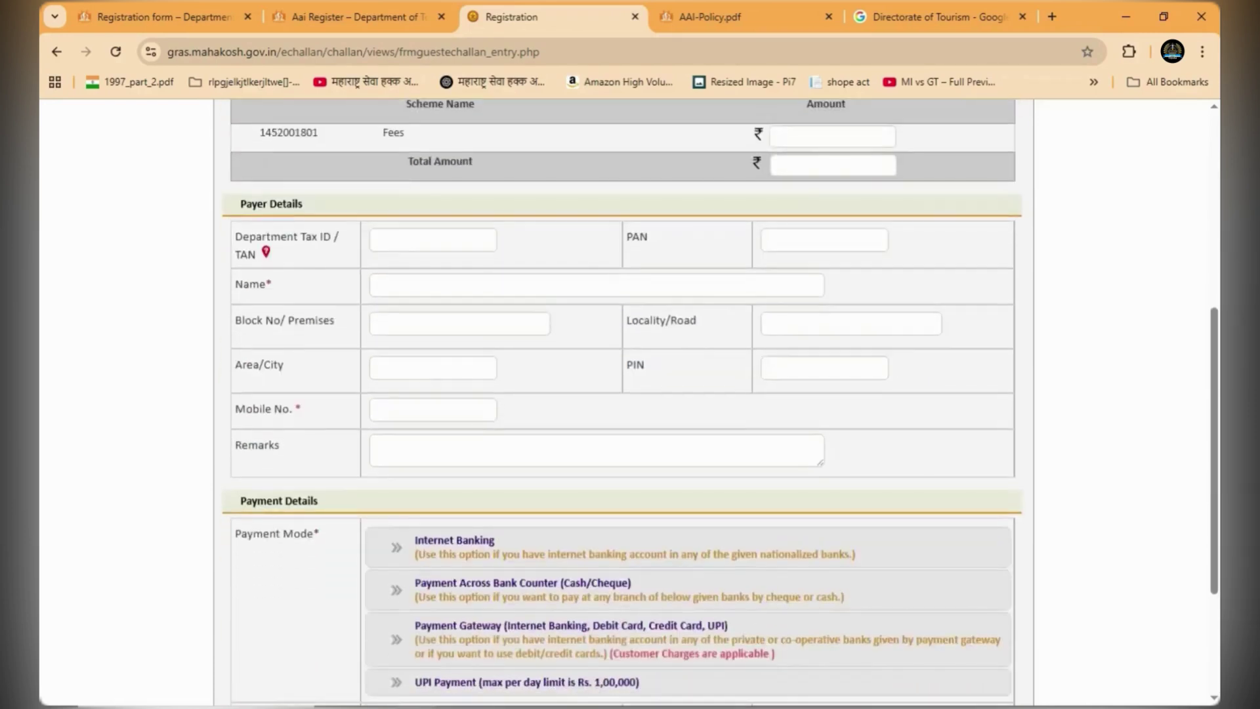
pyautogui.scroll(1, 629, 394)
pyautogui.click(832, 218)
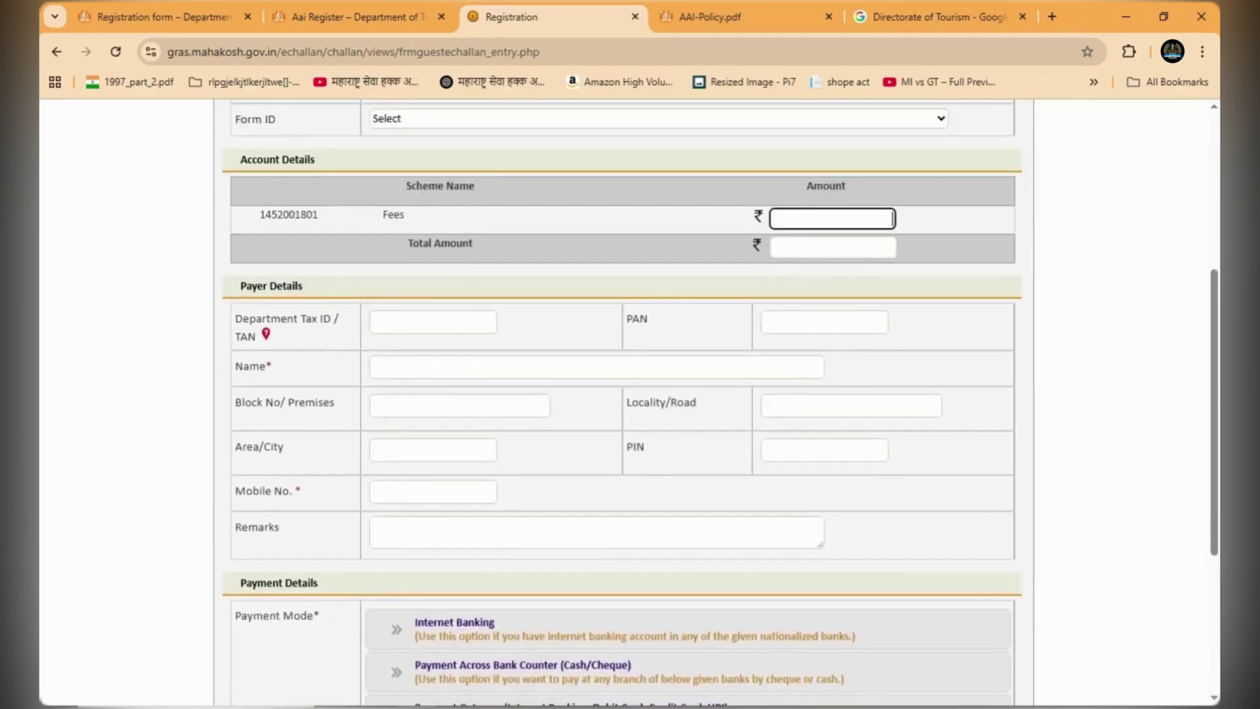
pyautogui.write('50')
pyautogui.click(832, 246)
# Review the mandatory payer Name and Mobile No. fields, leaving both empty.
pyautogui.scroll(-1, 719, 402)
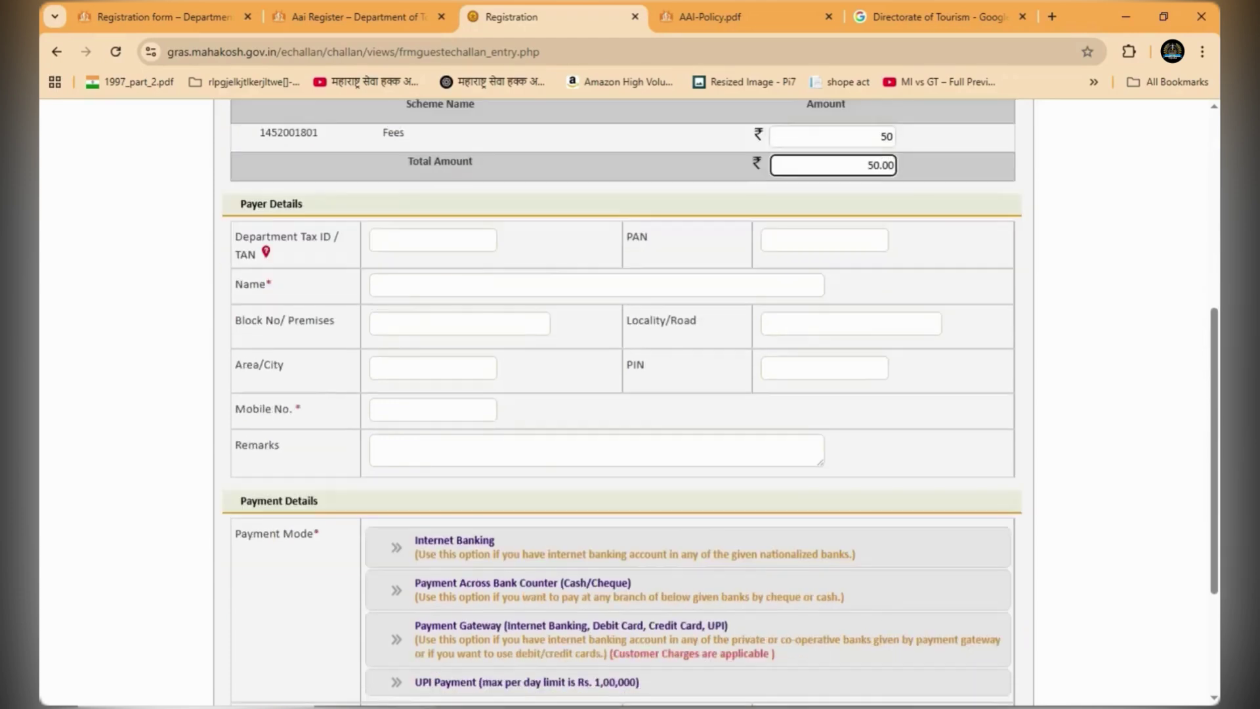
pyautogui.click(465, 285)
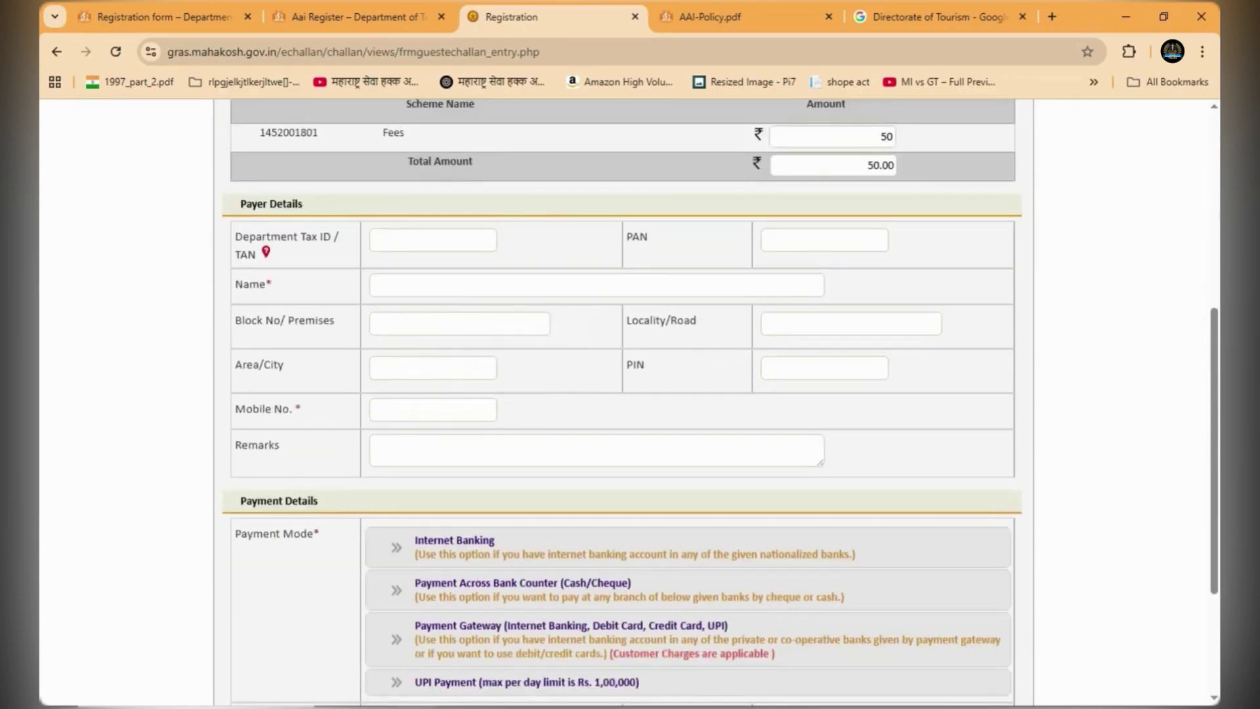
pyautogui.click(465, 285)
pyautogui.click(465, 285)
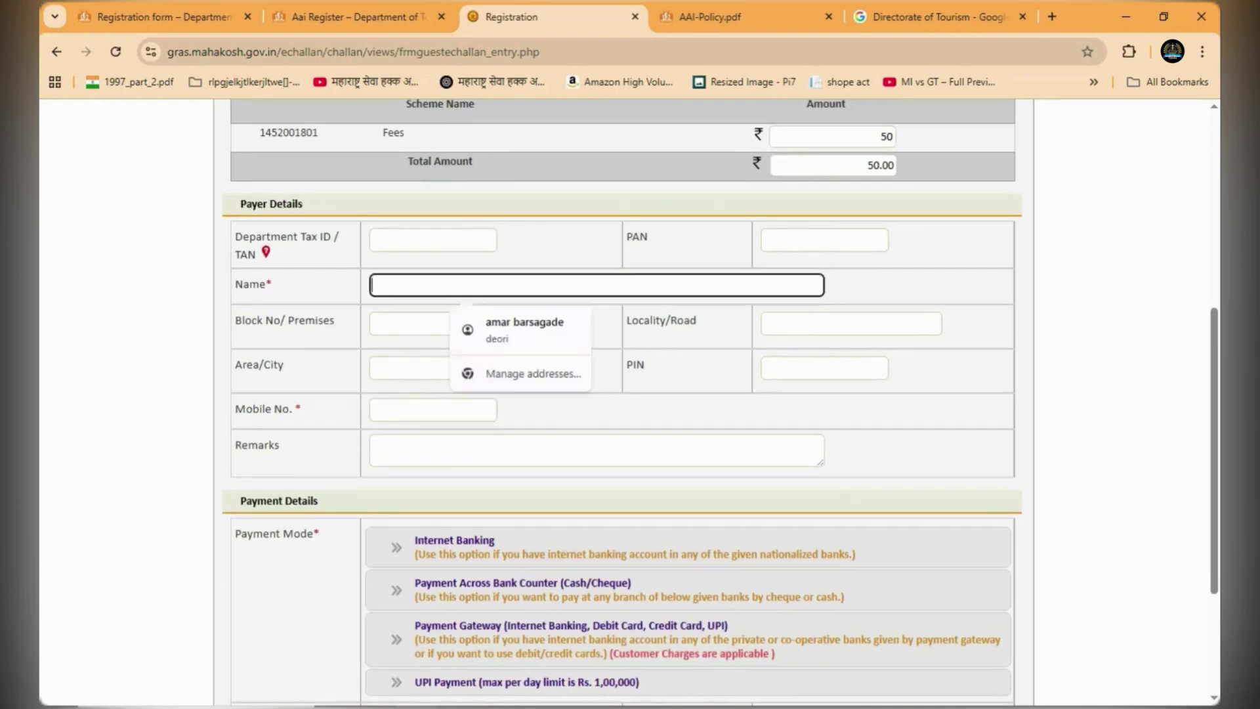
pyautogui.scroll(-1, 622, 402)
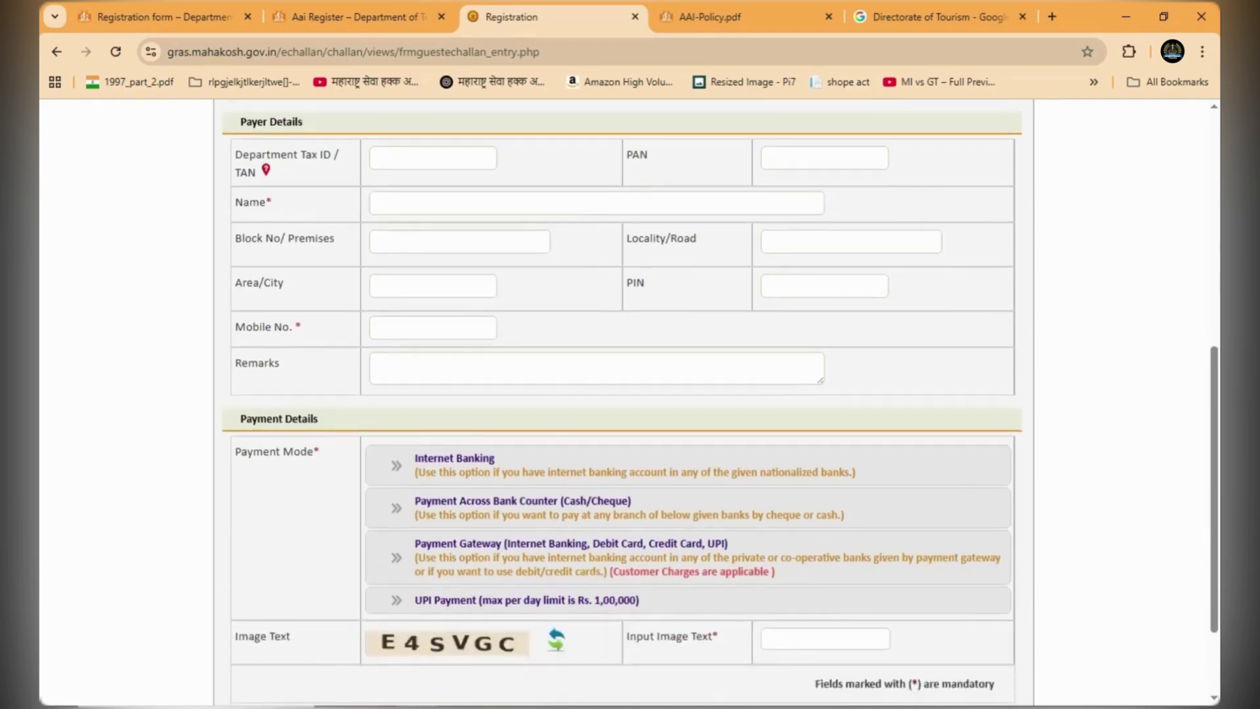
pyautogui.click(433, 327)
pyautogui.click(466, 203)
pyautogui.click(432, 327)
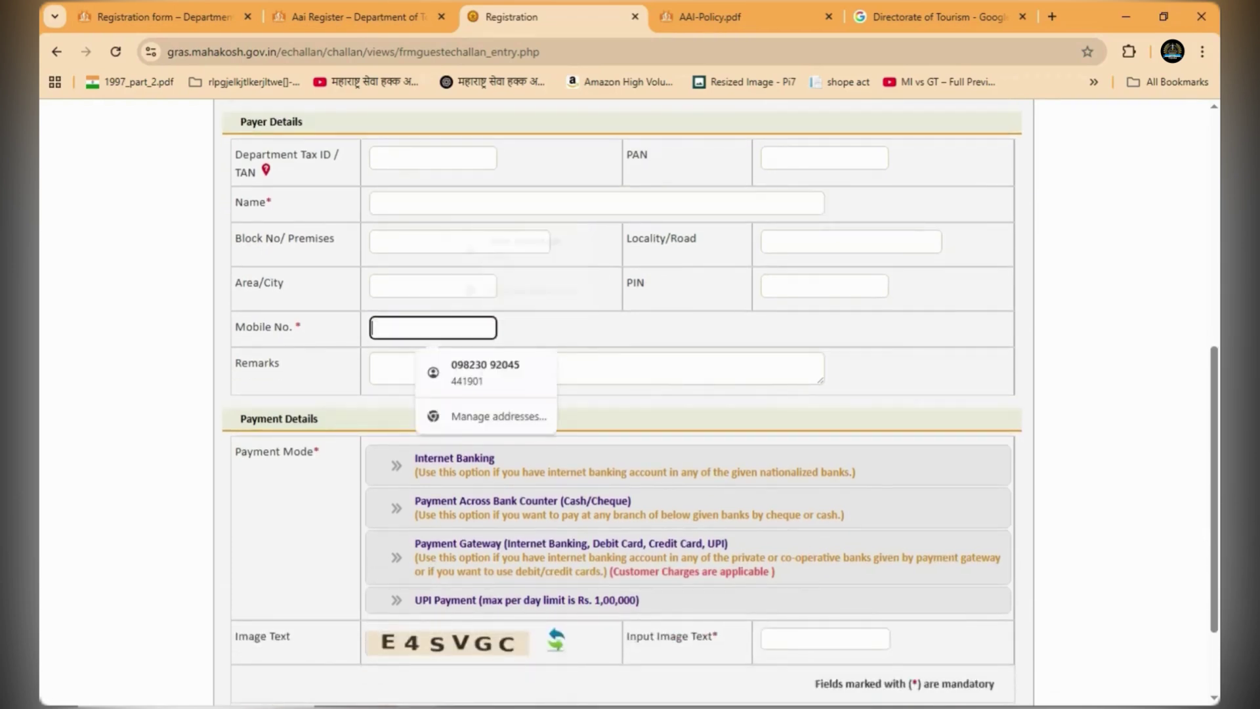
# Choose Payment Across Bank Counter (Cash/Cheque) as the payment mode and activate the Input Image Text field.
pyautogui.scroll(-1, 522, 465)
pyautogui.click(522, 423)
pyautogui.scroll(-1, 522, 423)
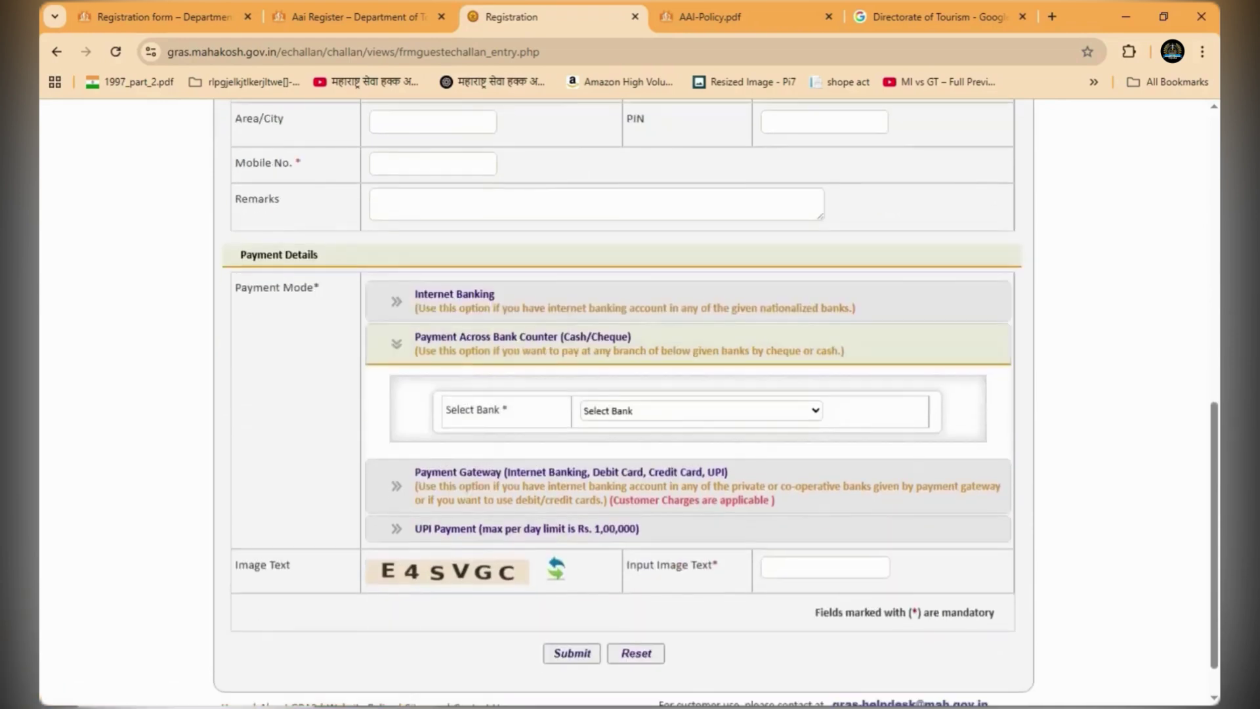
pyautogui.scroll(-1, 622, 402)
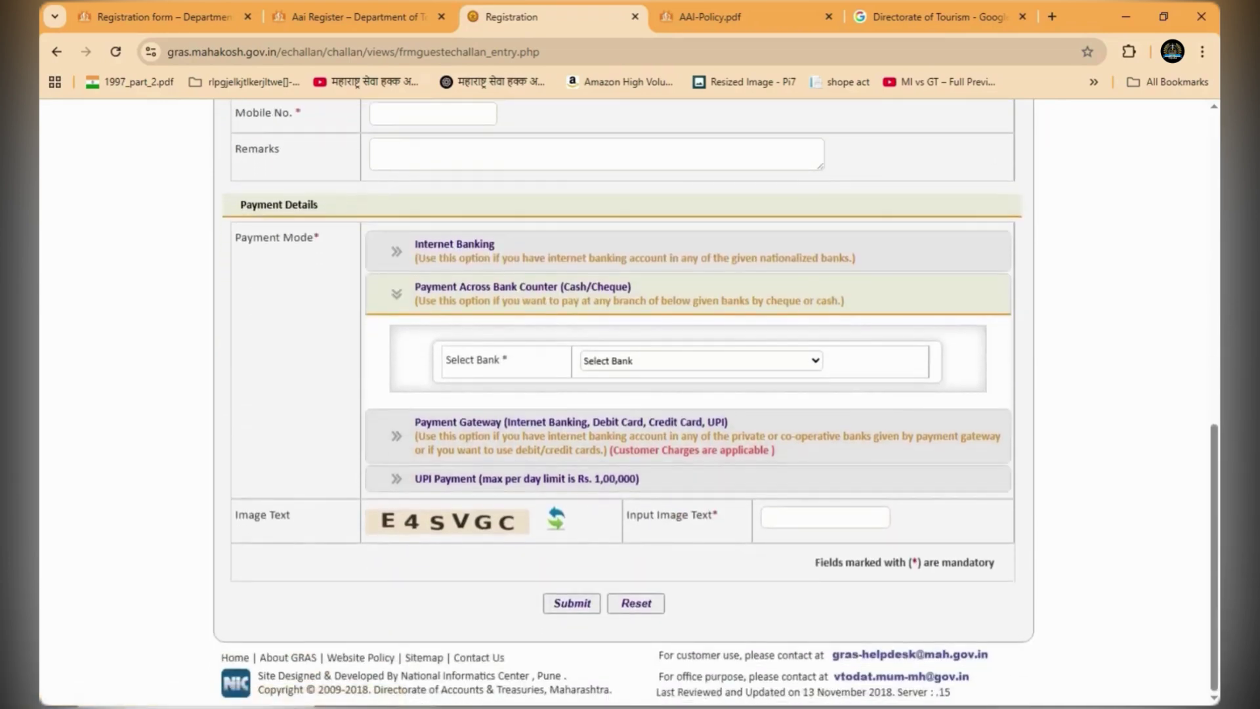
pyautogui.click(825, 517)
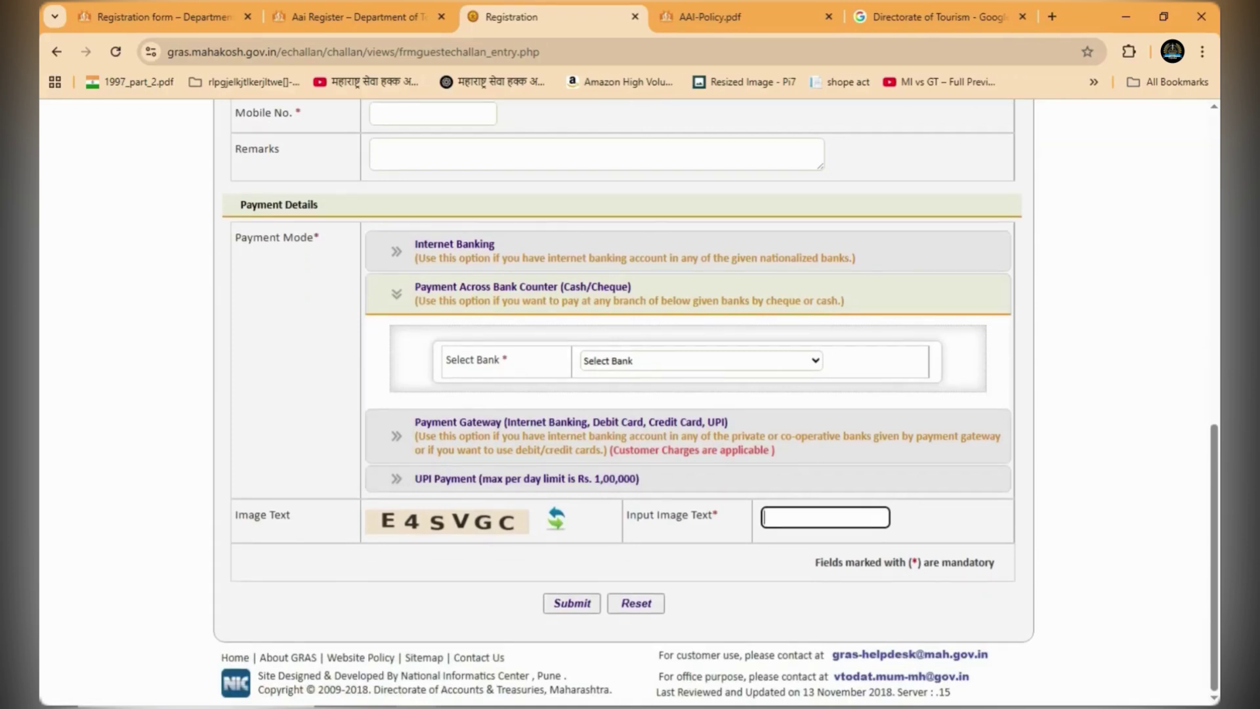
# Return to the Aai portal registration form and submit it from below the last document upload.
pyautogui.hotkey('ctrl', '1')
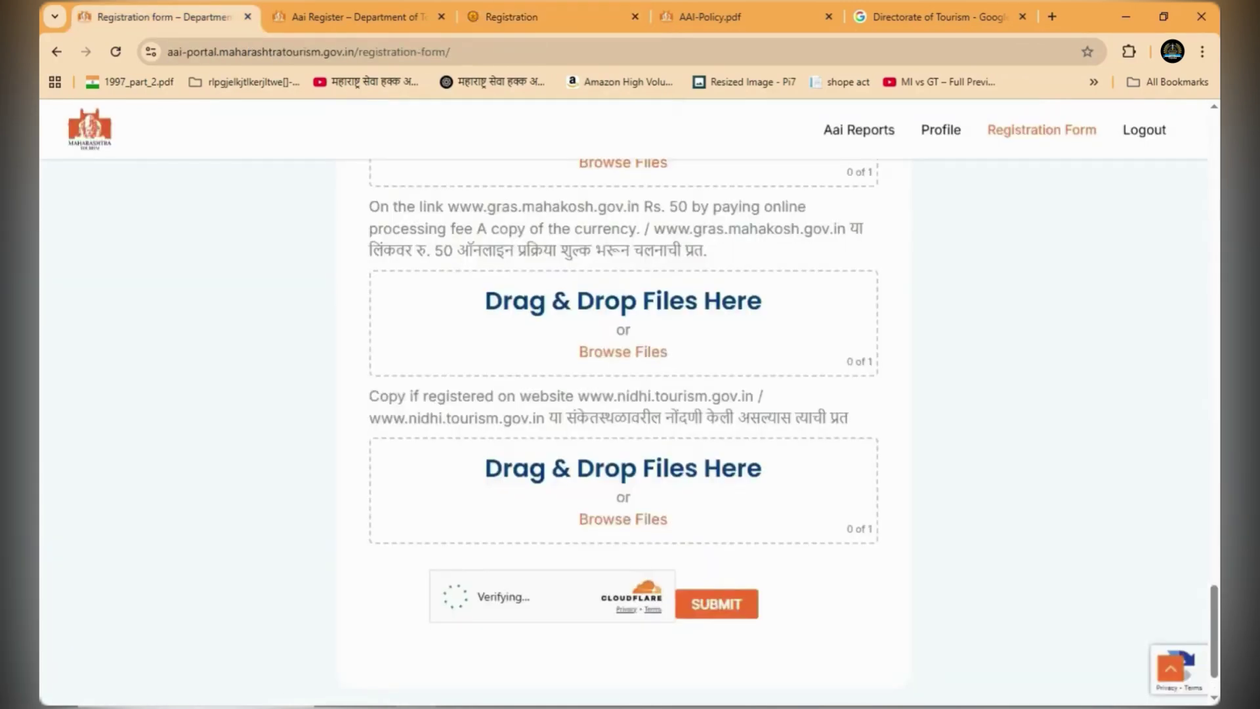
pyautogui.scroll(-1, 622, 402)
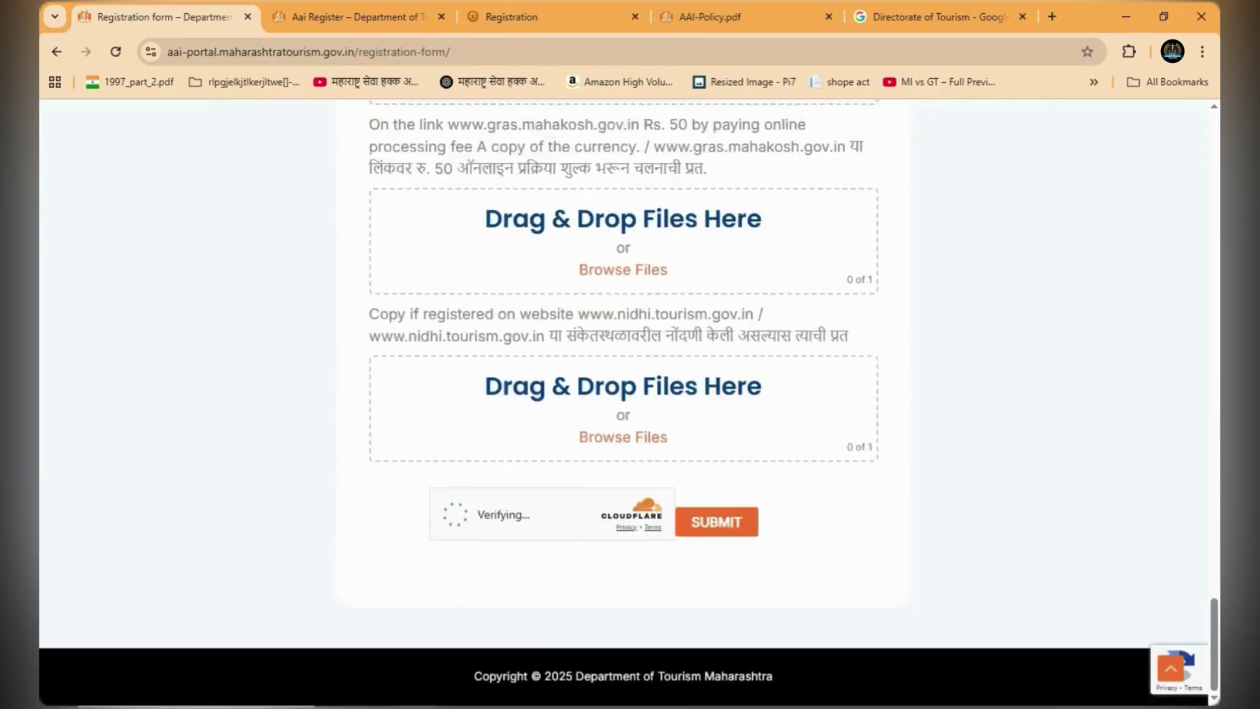
pyautogui.click(716, 522)
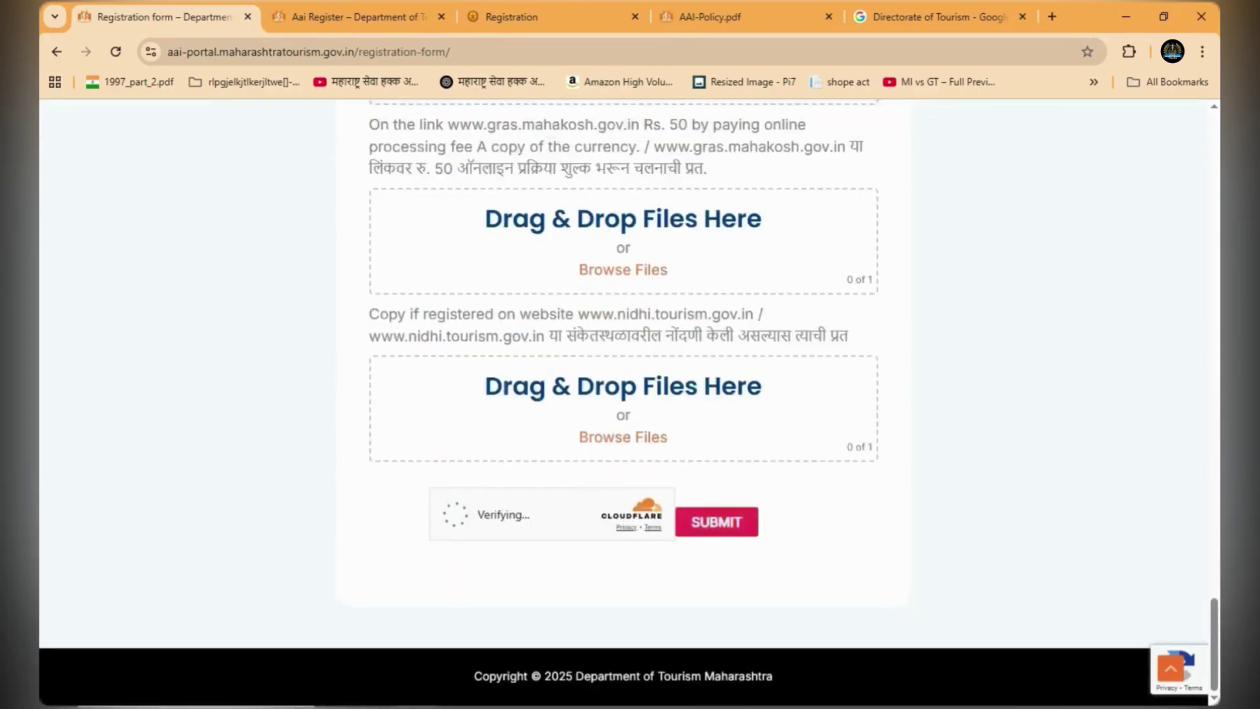